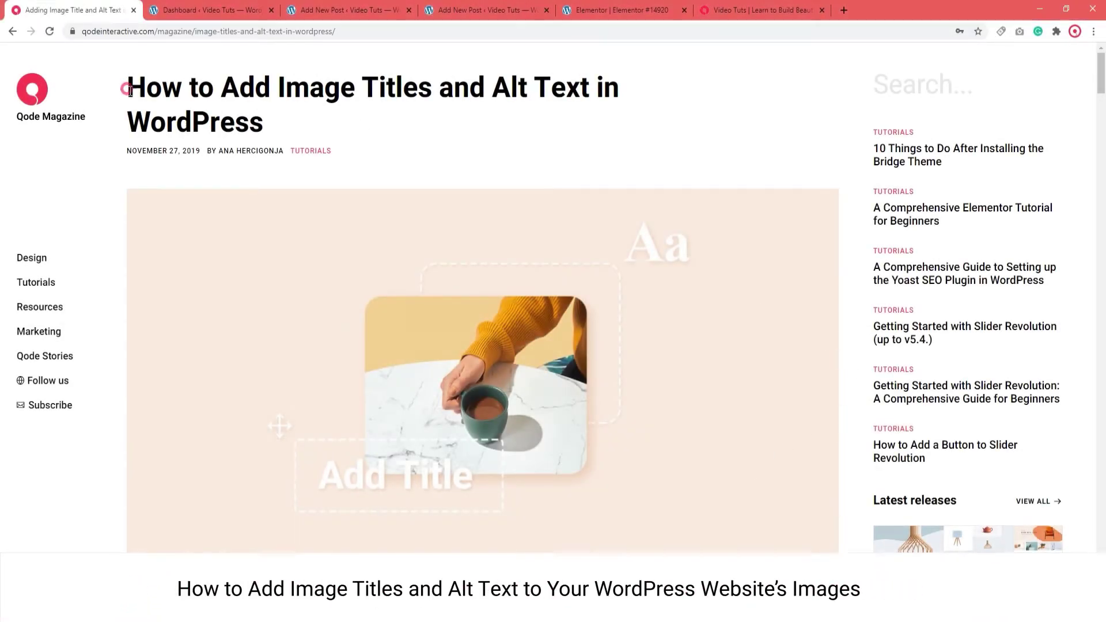
Step: Skim the Qode Magazine article on image titles and alt text, highlighting its heading
{"action": "left_click_drag", "start_coordinate": [122, 92], "coordinate": [265, 122]}
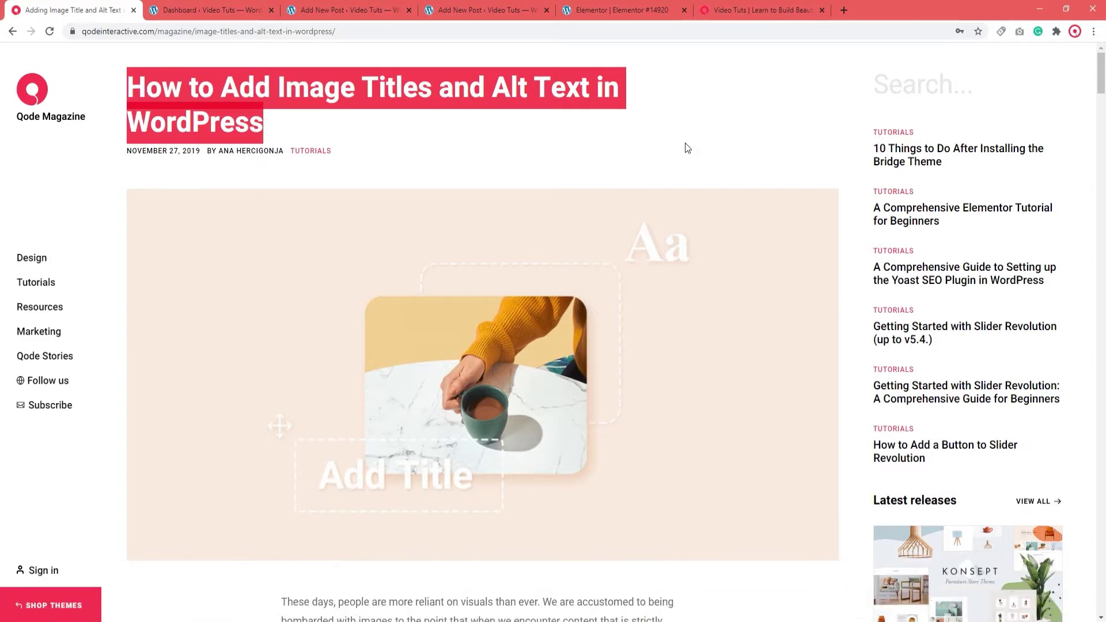
{"action": "left_click", "coordinate": [794, 157]}
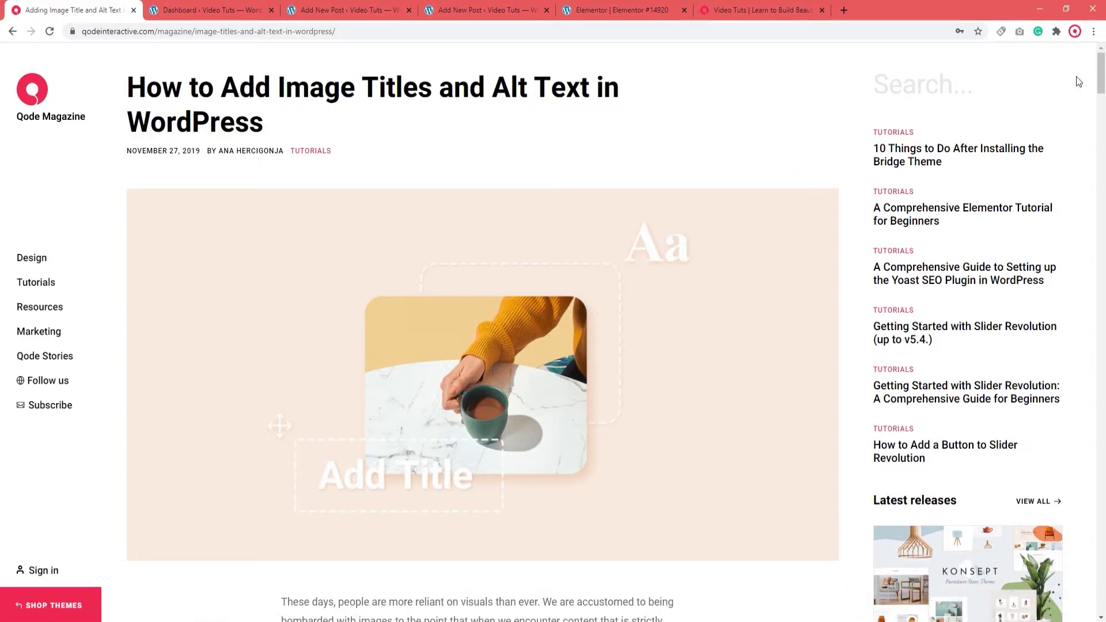
{"action": "scroll", "coordinate": [1102, 87], "scroll_direction": "down", "scroll_amount": 1}
{"action": "left_click_drag", "start_coordinate": [1102, 86], "coordinate": [1103, 153]}
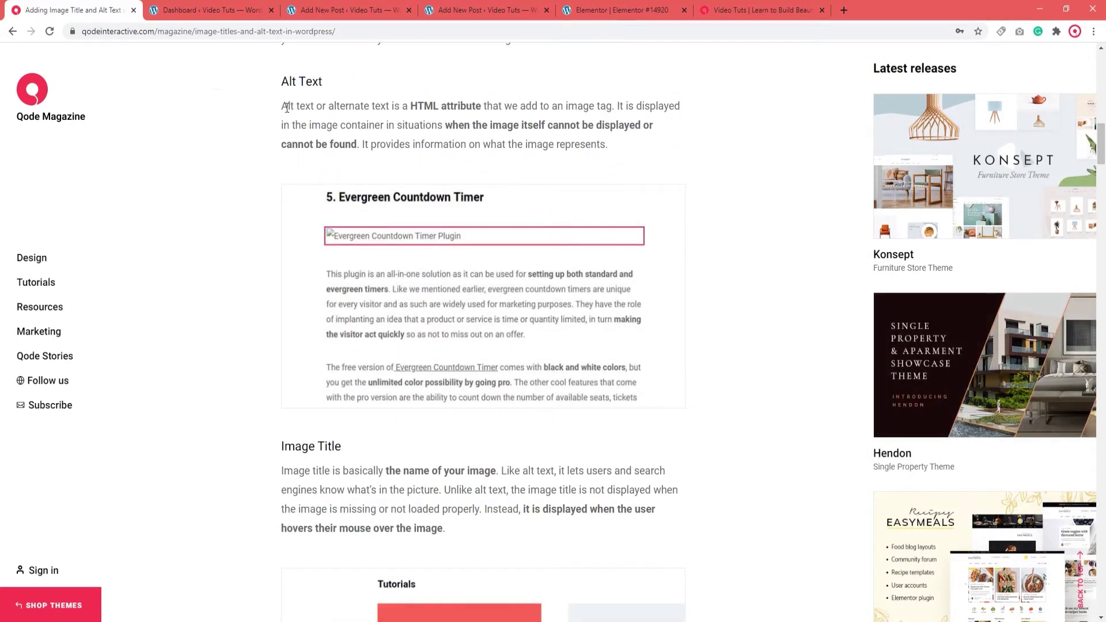
Step: Read the article's Alt Text definition and Image Title sections, then move to the Bridge demo site
{"action": "left_click_drag", "start_coordinate": [280, 106], "coordinate": [612, 107]}
{"action": "left_click", "coordinate": [770, 282]}
{"action": "left_click_drag", "start_coordinate": [1102, 144], "coordinate": [1102, 165]}
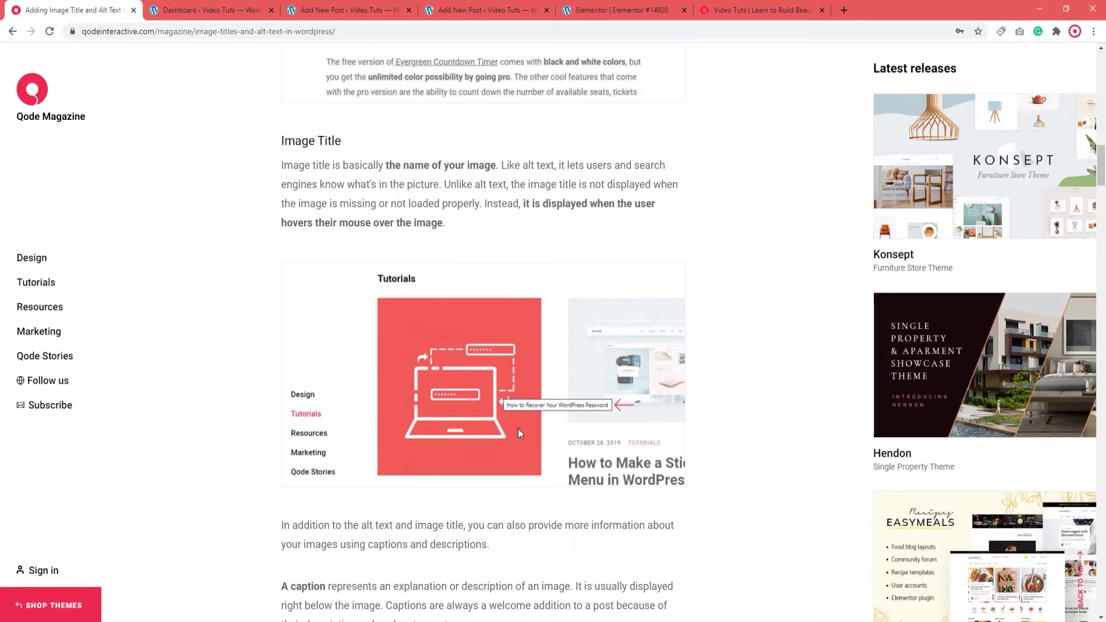
{"action": "left_click", "coordinate": [752, 11]}
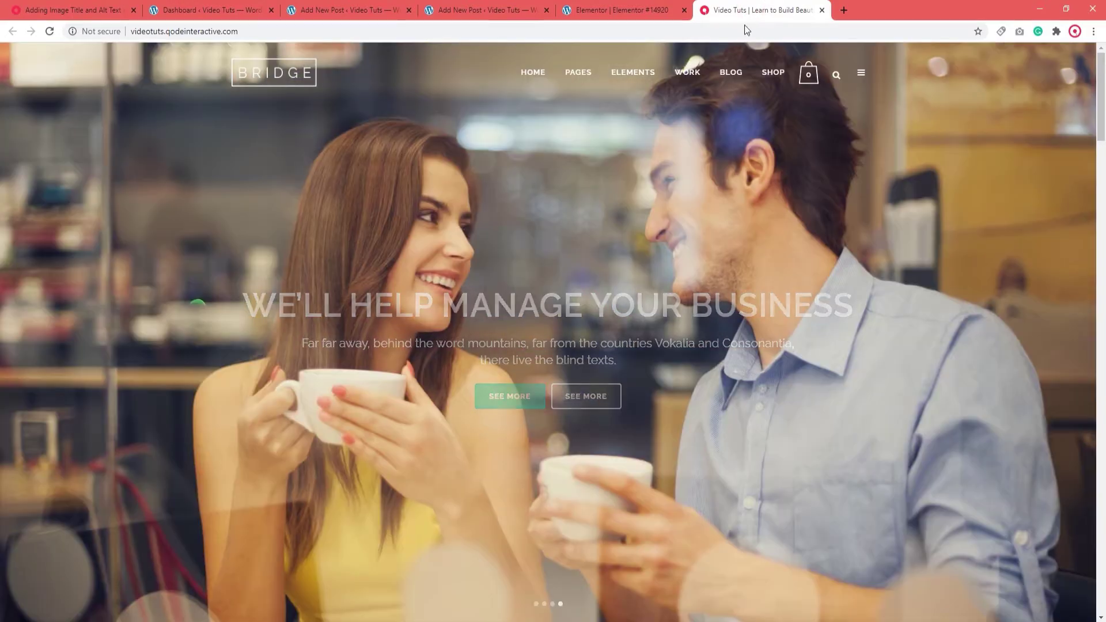
Step: Scroll down the Bridge demo homepage to view its images, then return to the WordPress Dashboard
{"action": "scroll", "coordinate": [533, 231], "scroll_direction": "down", "scroll_amount": 10}
{"action": "scroll", "coordinate": [533, 227], "scroll_direction": "down", "scroll_amount": 5}
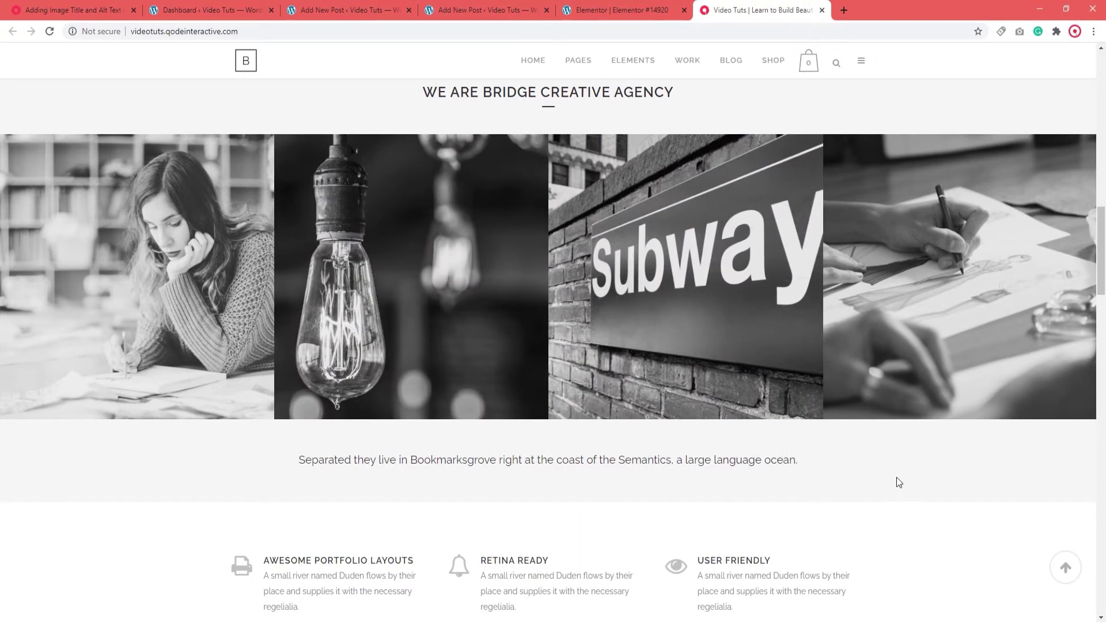
{"action": "left_click", "coordinate": [211, 10]}
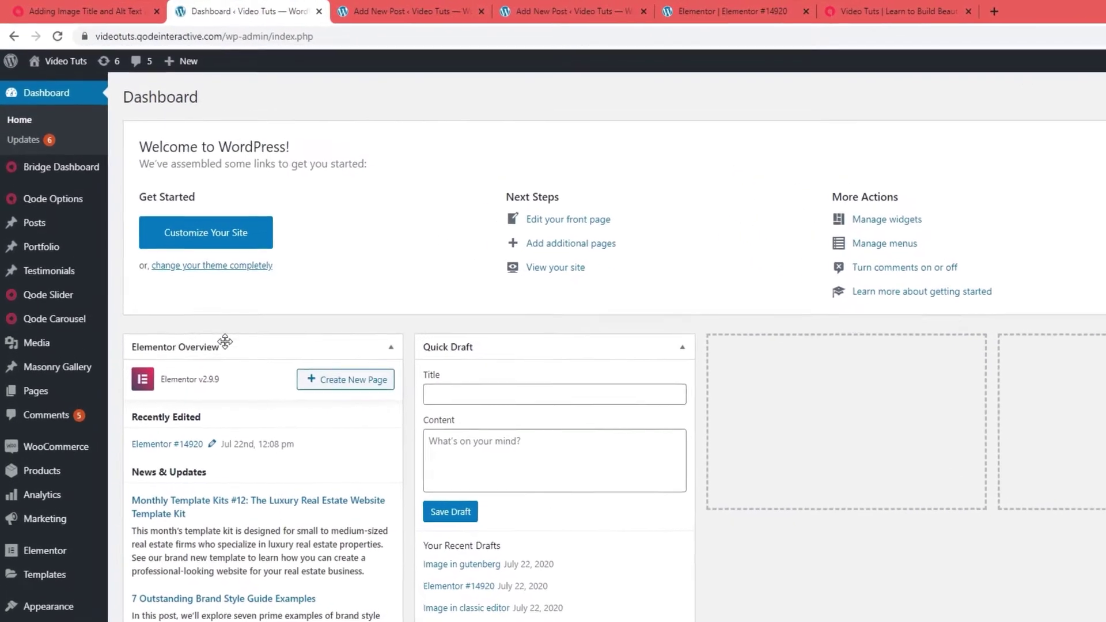
Step: In Media > Library, open 013.jpg, the café woman-with-phone image, and start editing its alt text
{"action": "left_click", "coordinate": [111, 345]}
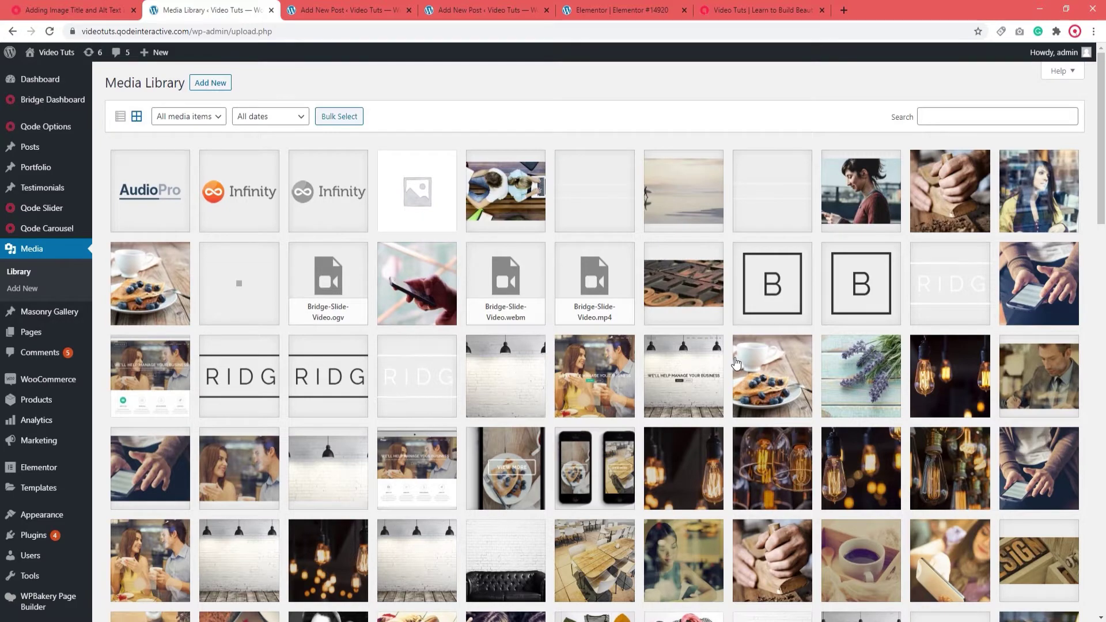
{"action": "scroll", "coordinate": [736, 362], "scroll_direction": "down", "scroll_amount": 6}
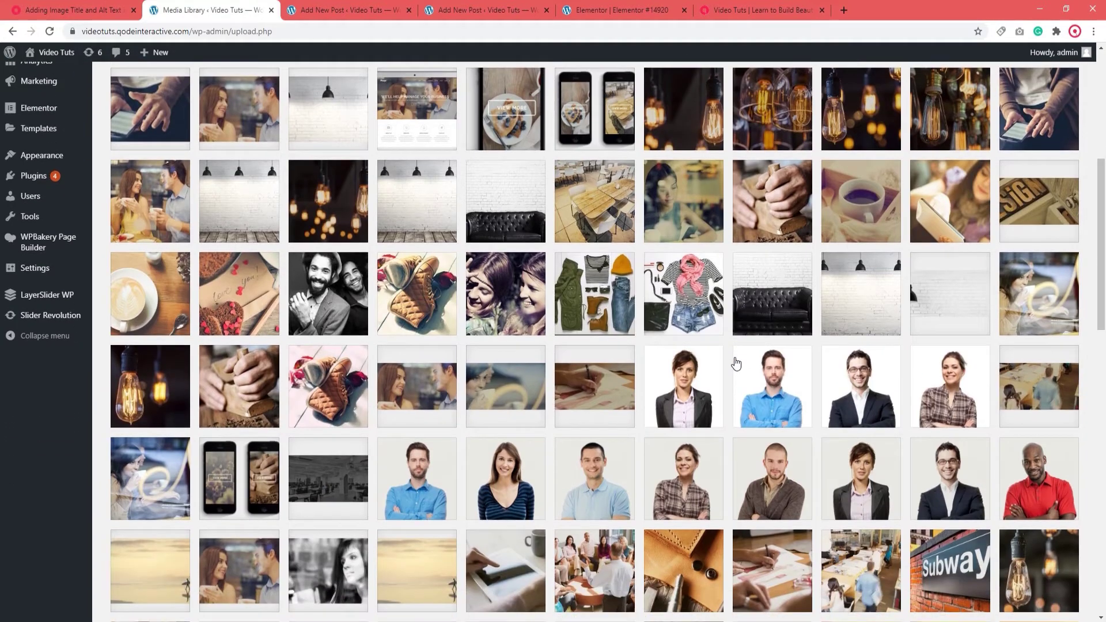
{"action": "left_click", "coordinate": [685, 220]}
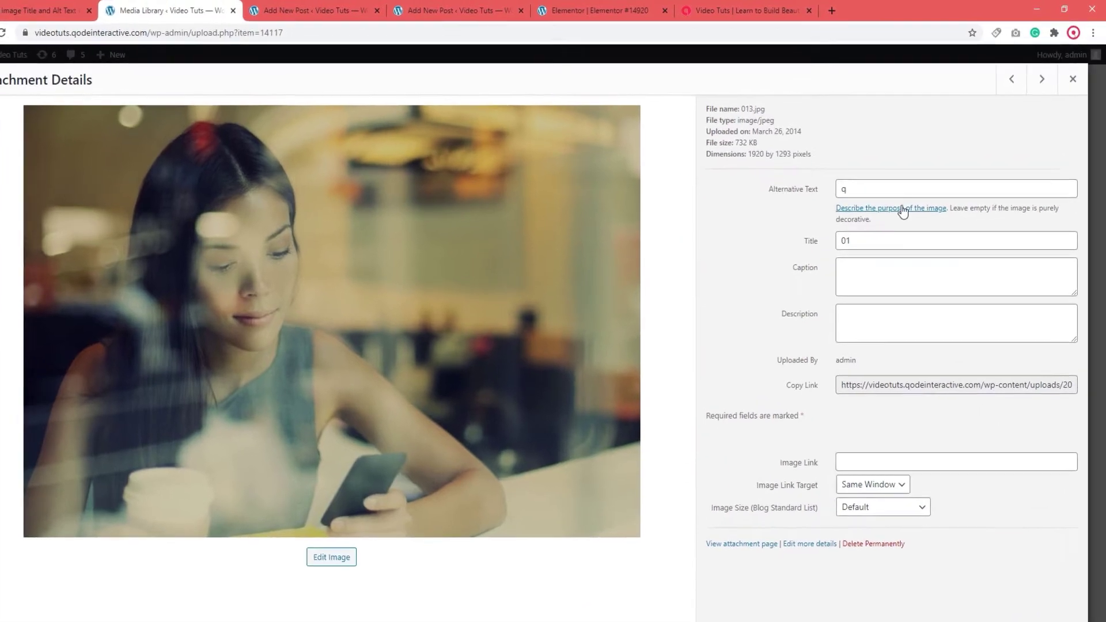
{"action": "left_click", "coordinate": [871, 181]}
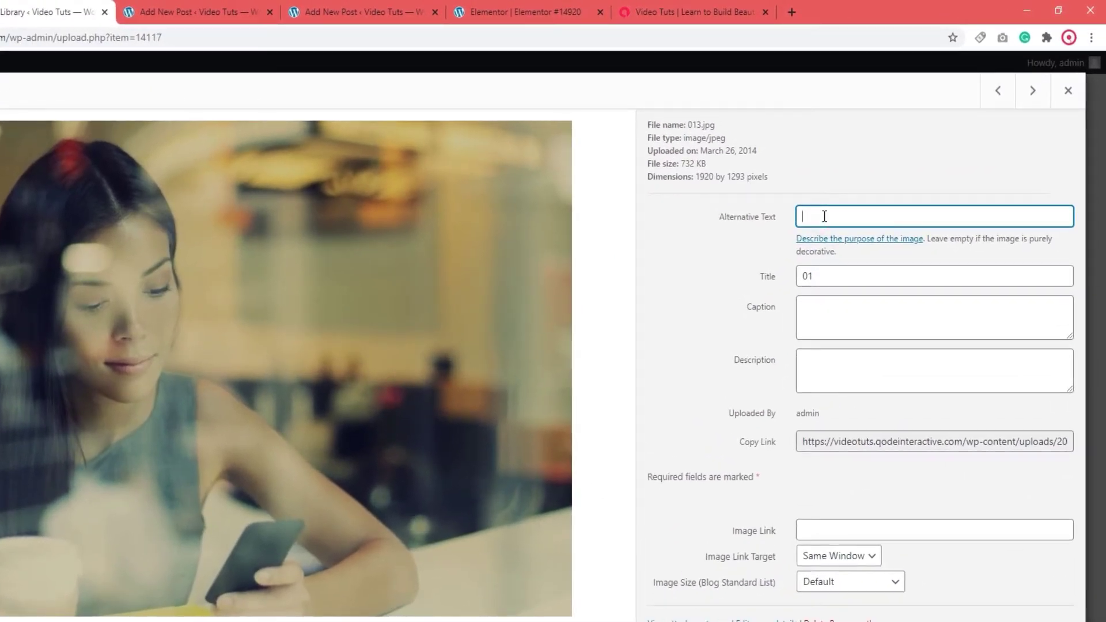
Step: Give 013.jpg alt text 'Image of a girl smiling' and replace its title '01' with 'Client 1'
{"action": "type", "text": "Image of a girl smiling"}
{"action": "left_click", "coordinate": [825, 275]}
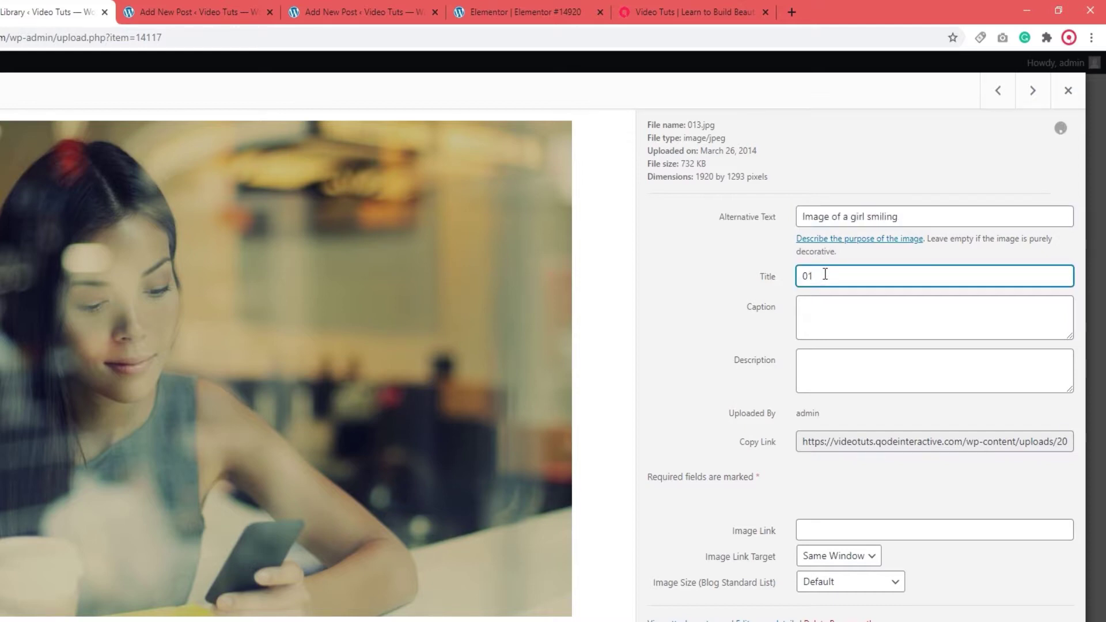
{"action": "key", "text": "ctrl+a"}
{"action": "key", "text": "BackSpace"}
{"action": "type", "text": "Client 1"}
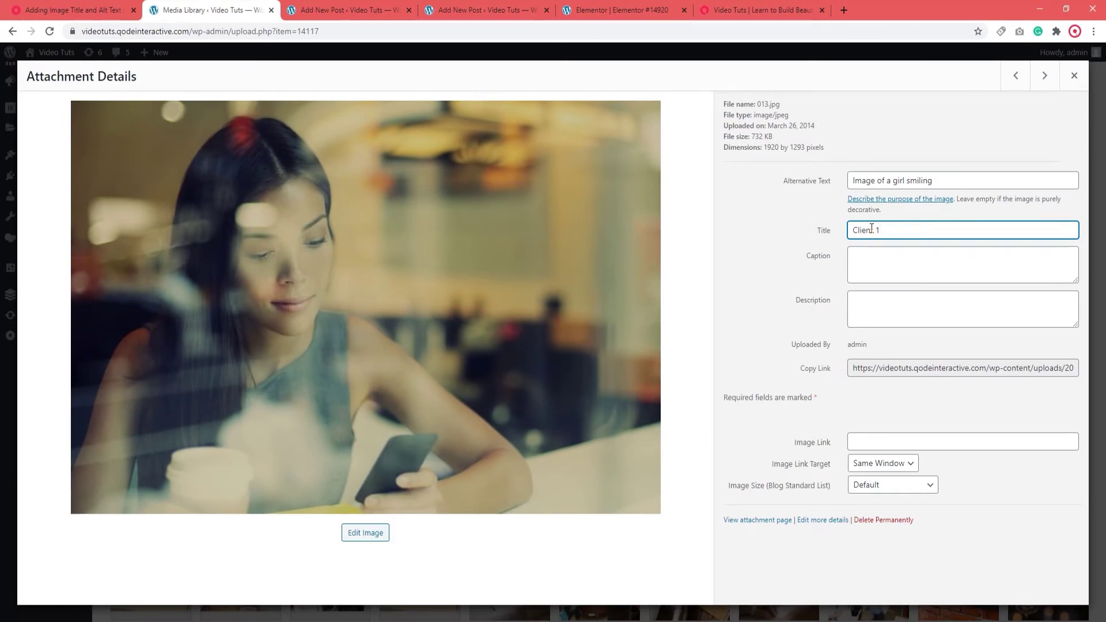
{"action": "left_click", "coordinate": [870, 264]}
{"action": "left_click", "coordinate": [866, 311]}
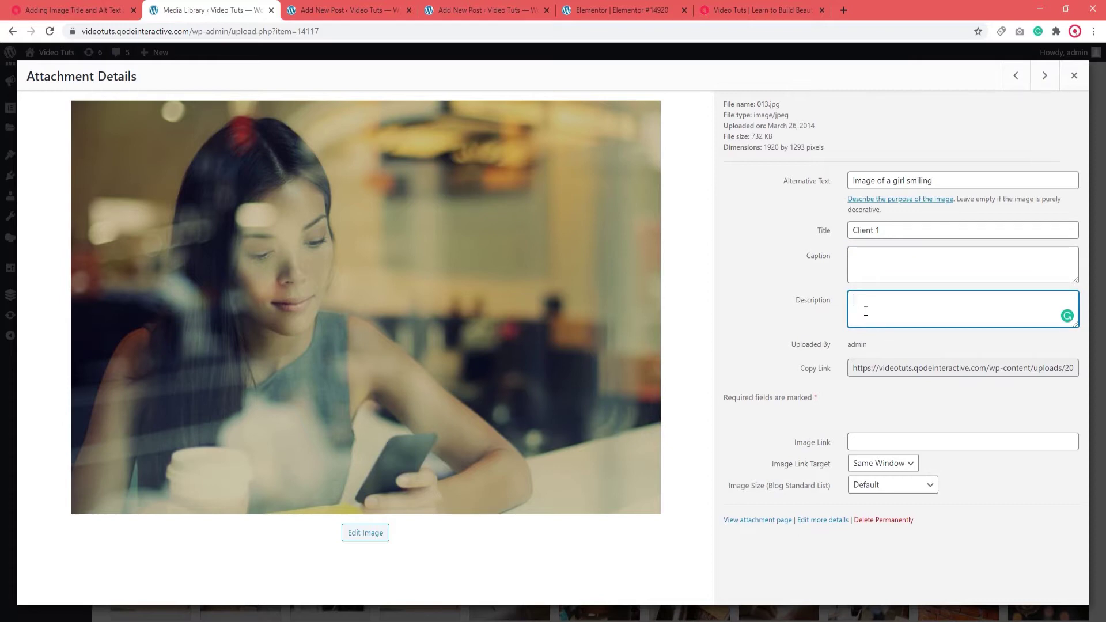
{"action": "left_click", "coordinate": [1038, 86]}
Step: Step through four more images' details, close Attachment Details and go to the Elementor #14920 editor
{"action": "left_click", "coordinate": [1044, 76]}
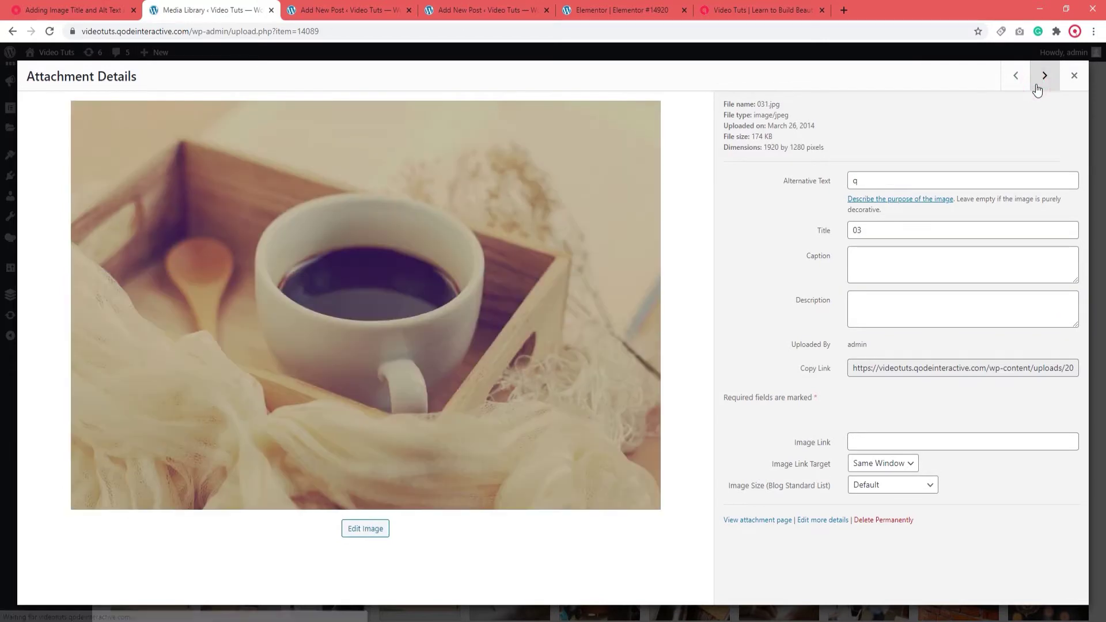
{"action": "left_click", "coordinate": [1044, 76]}
{"action": "left_click", "coordinate": [1043, 77]}
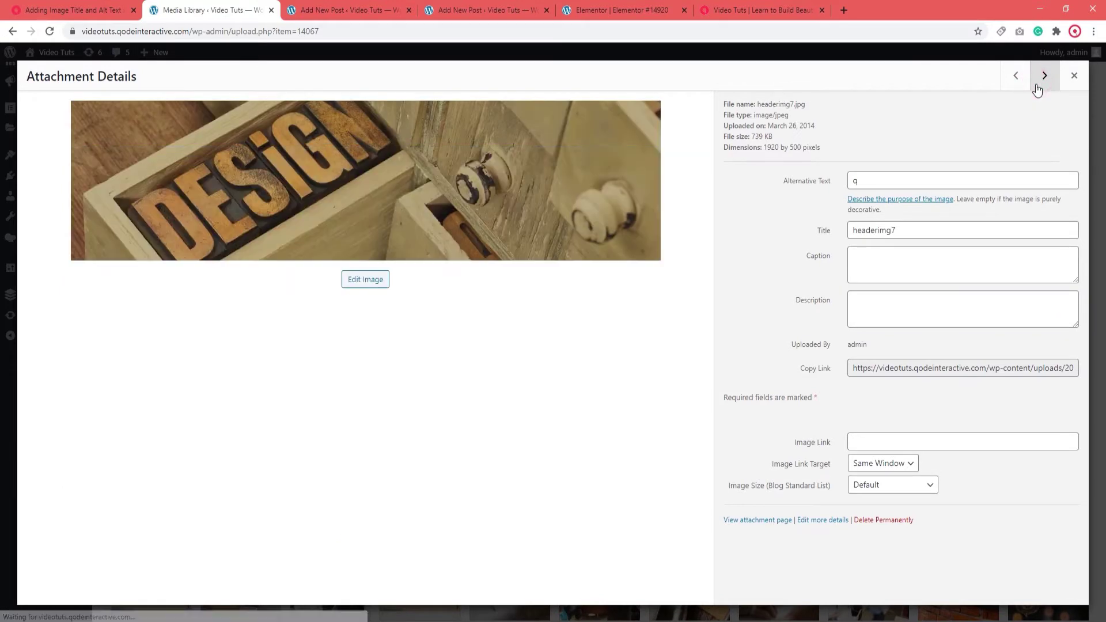
{"action": "left_click", "coordinate": [1043, 76]}
{"action": "left_click", "coordinate": [1074, 77]}
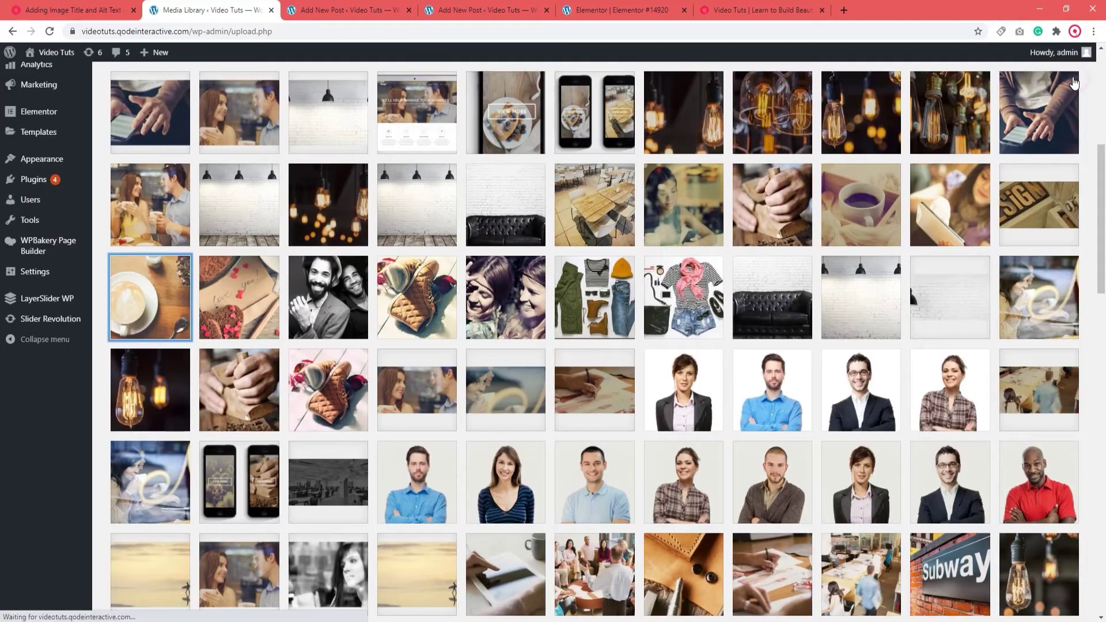
{"action": "scroll", "coordinate": [864, 292], "scroll_direction": "up", "scroll_amount": 10}
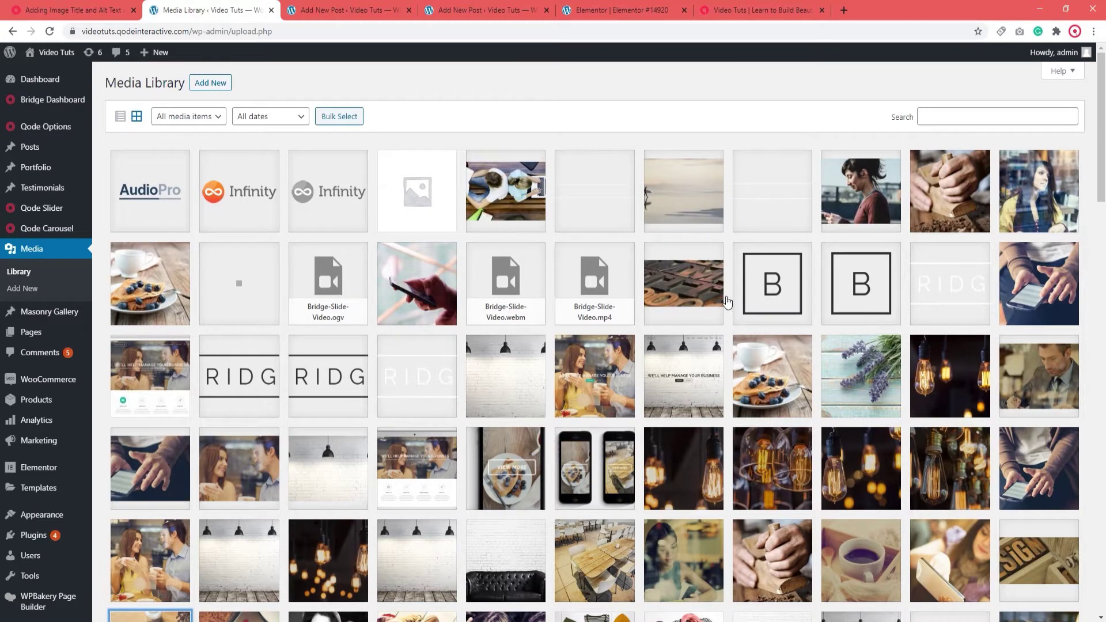
{"action": "left_click", "coordinate": [632, 13]}
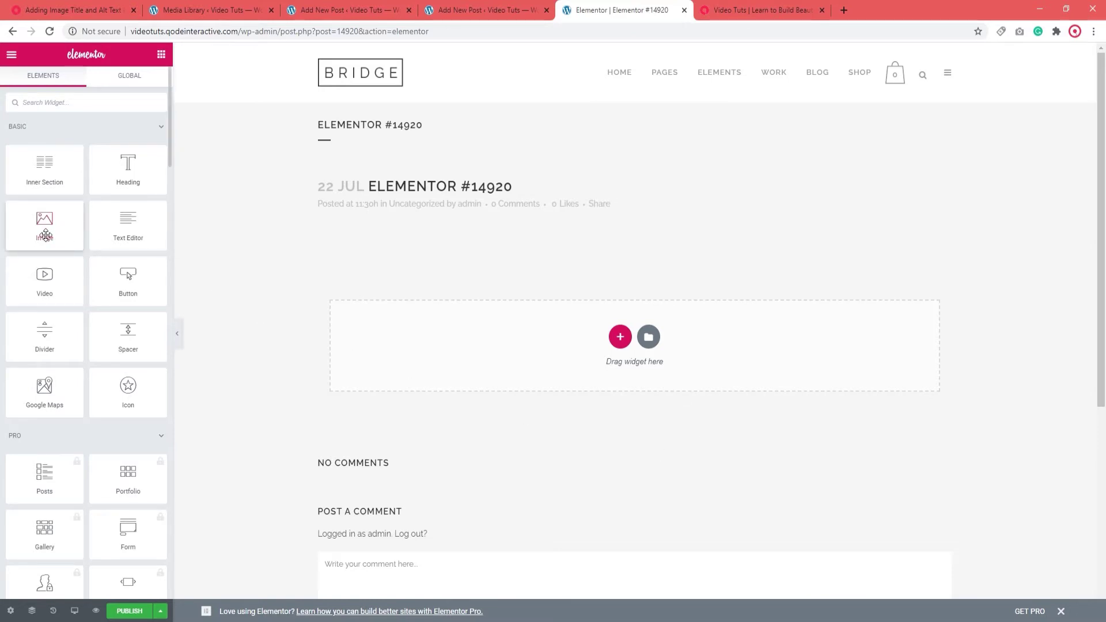
Step: Drop an Image widget onto the Elementor #14920 page and open its media picker
{"action": "left_click_drag", "start_coordinate": [46, 236], "coordinate": [623, 368]}
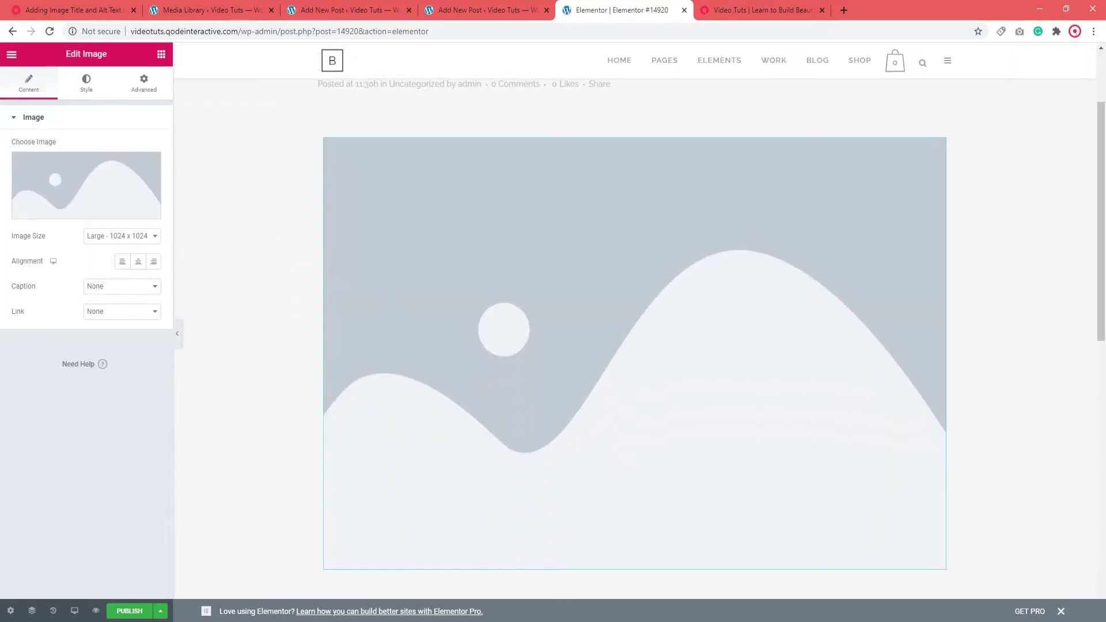
{"action": "left_click", "coordinate": [60, 195]}
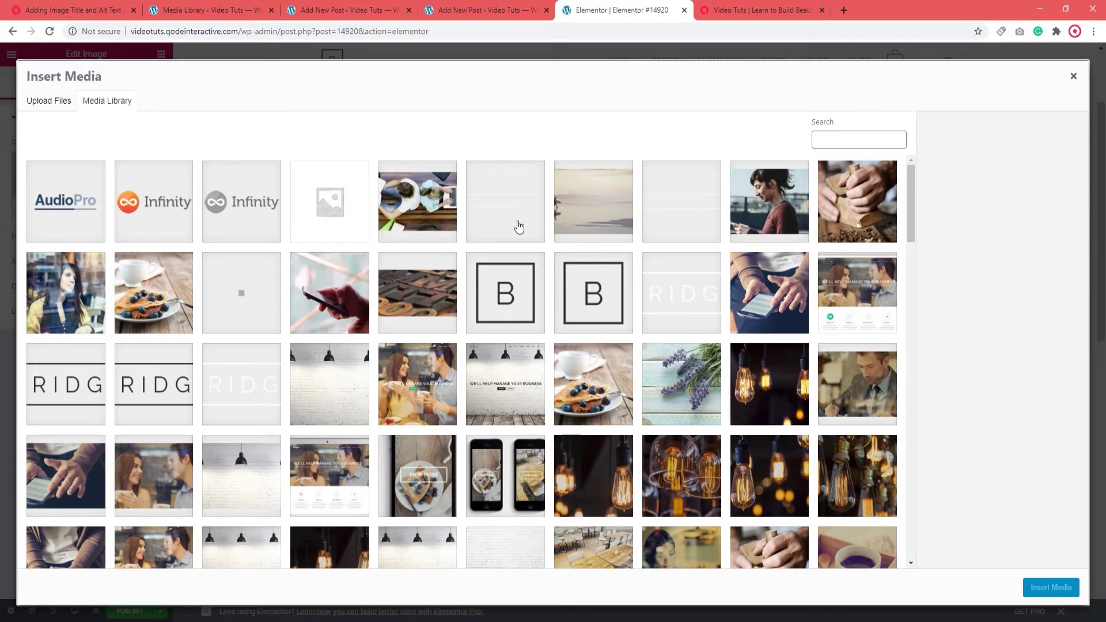
Step: Pick 016.jpg from the media library and insert it into the Elementor Image widget
{"action": "left_click", "coordinate": [57, 108]}
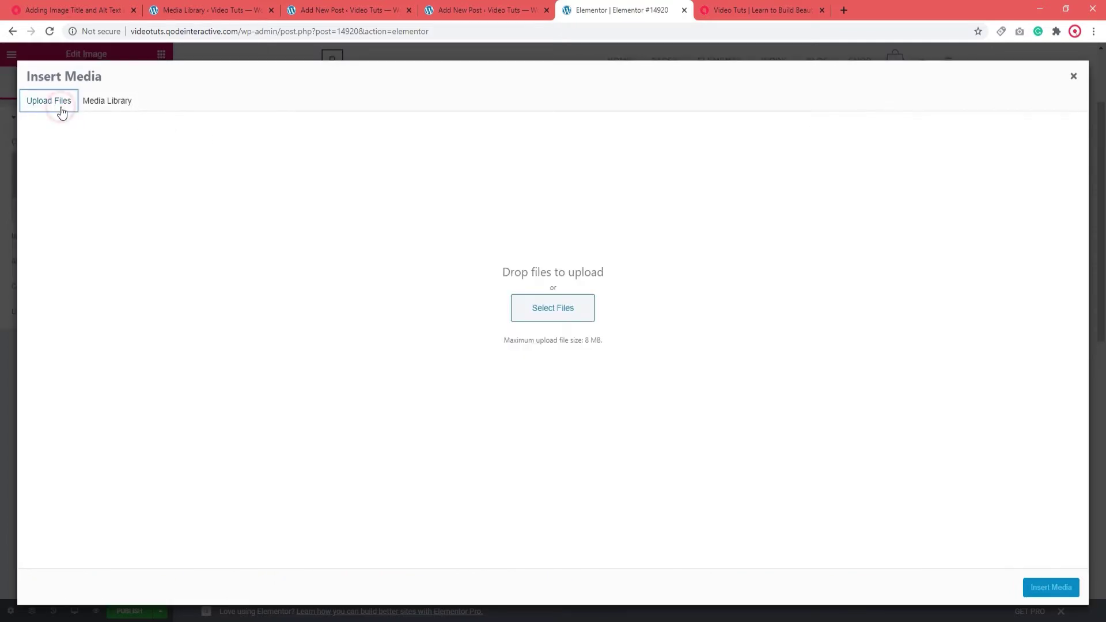
{"action": "left_click", "coordinate": [112, 103]}
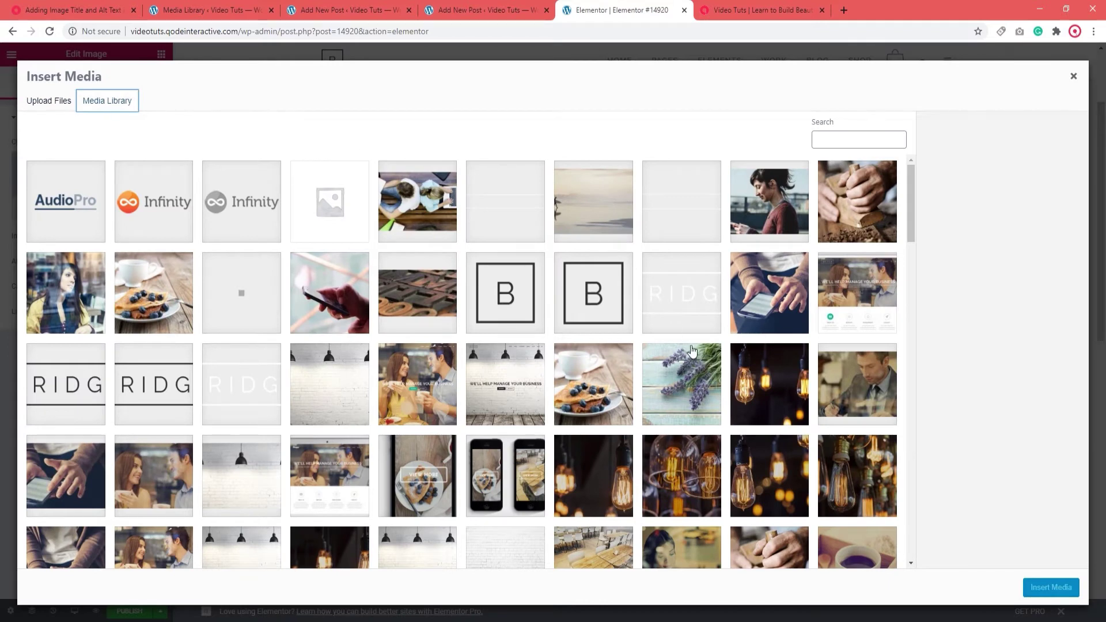
{"action": "left_click", "coordinate": [753, 225]}
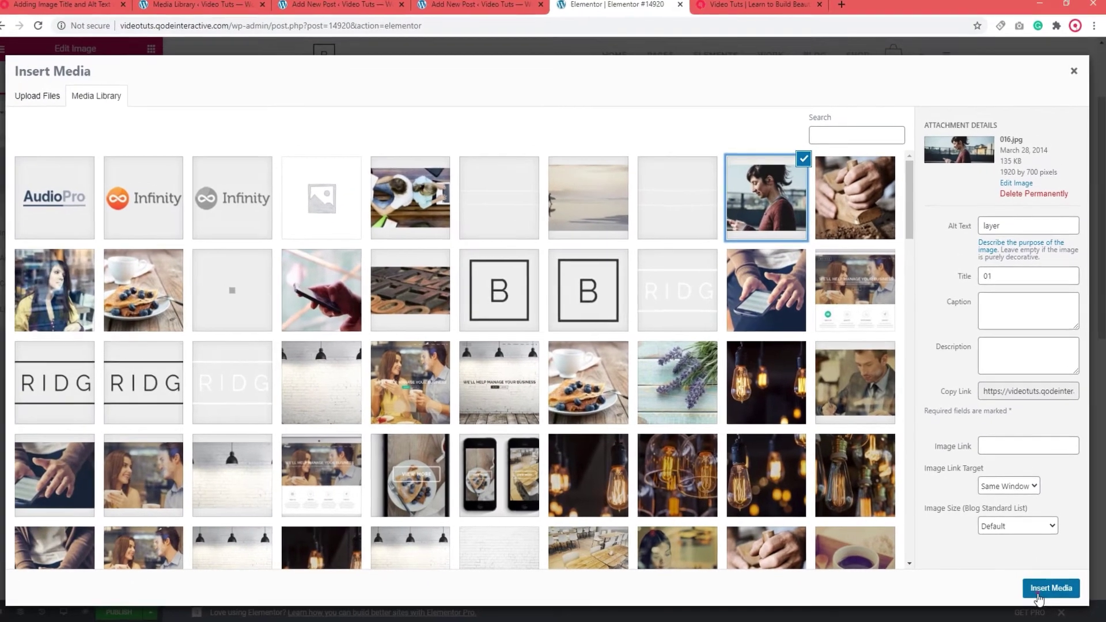
{"action": "left_click", "coordinate": [1052, 594]}
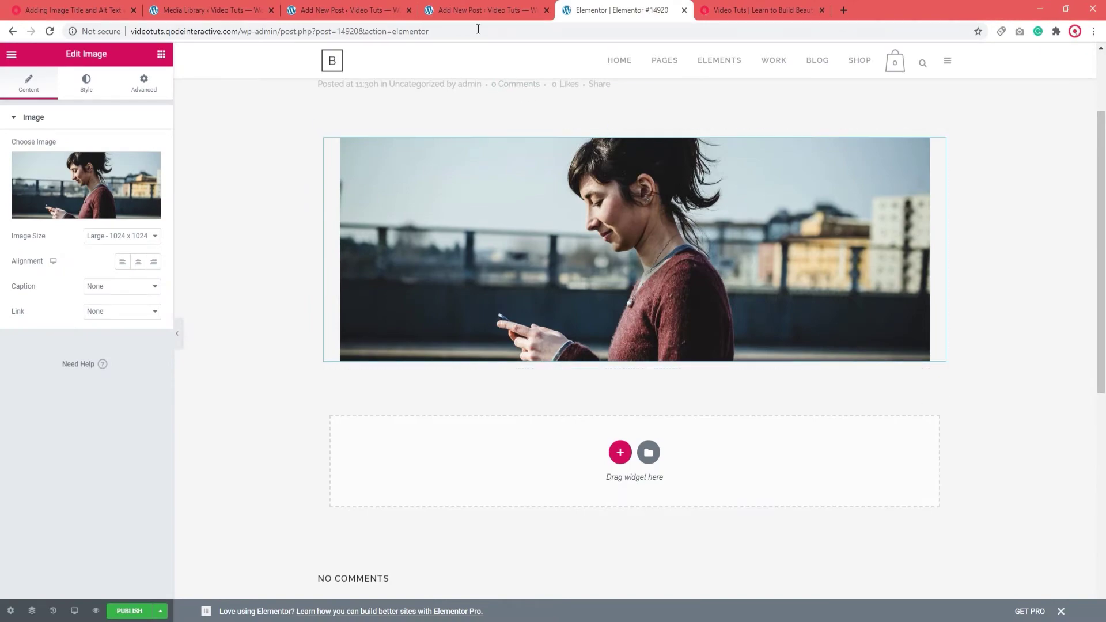
{"action": "left_click", "coordinate": [472, 12]}
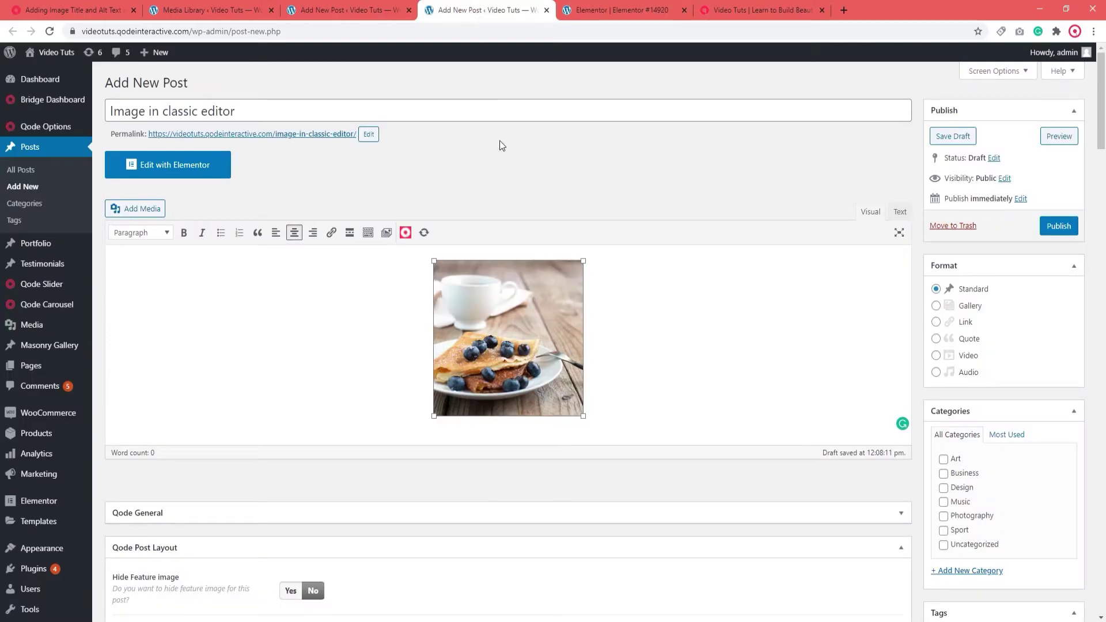
Step: In the classic editor, open the crepes image's details and review its alt text, caption and title attribute
{"action": "left_click", "coordinate": [690, 384]}
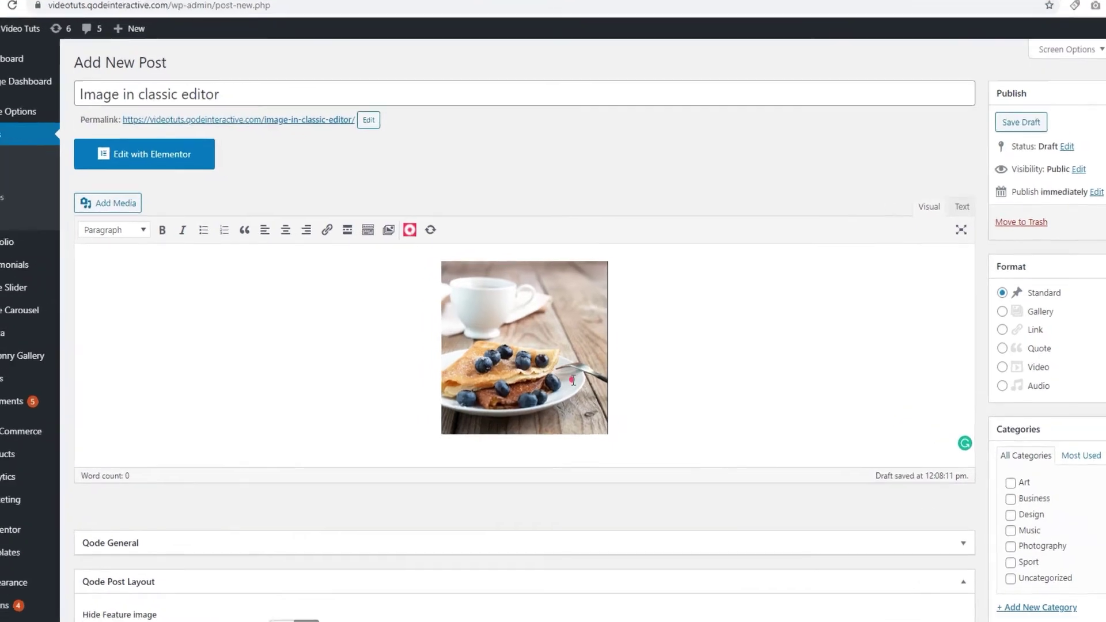
{"action": "left_click", "coordinate": [552, 367]}
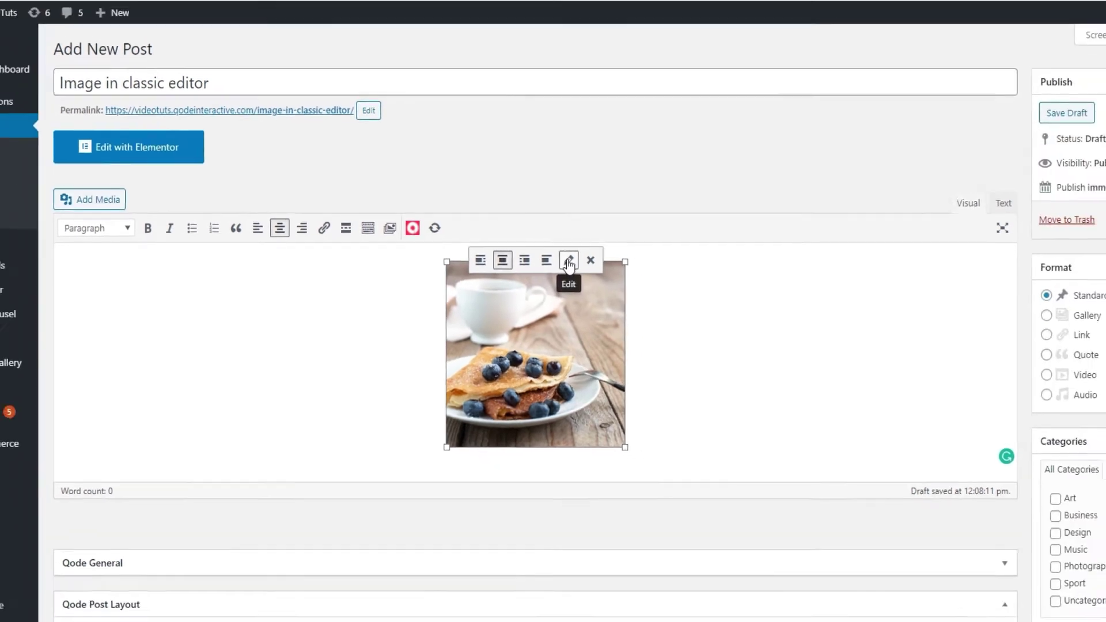
{"action": "left_click", "coordinate": [591, 262]}
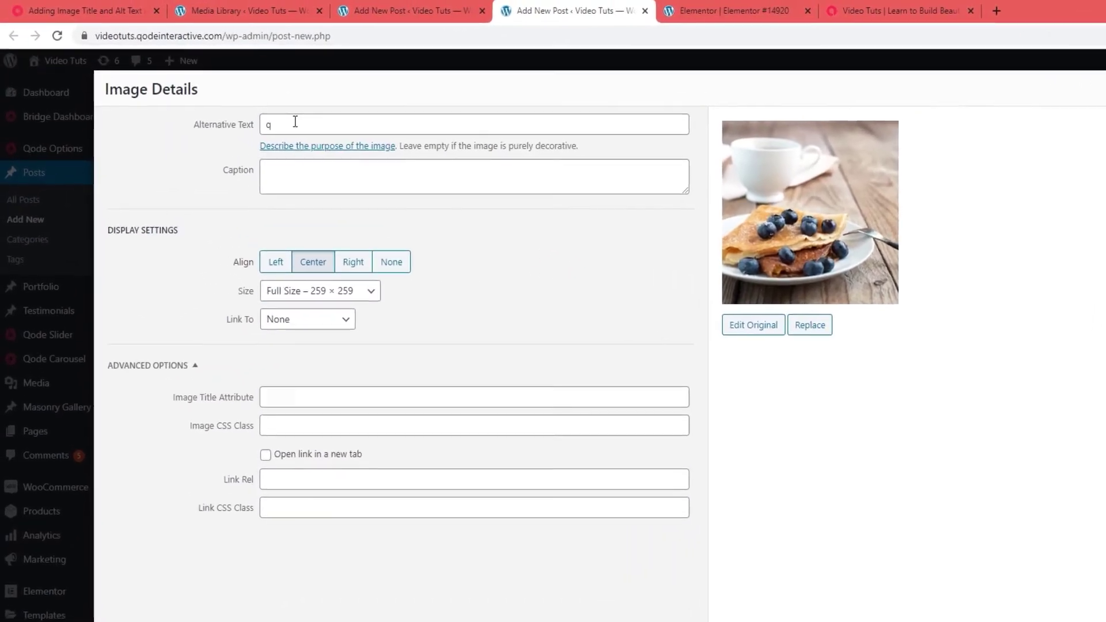
{"action": "left_click", "coordinate": [248, 106]}
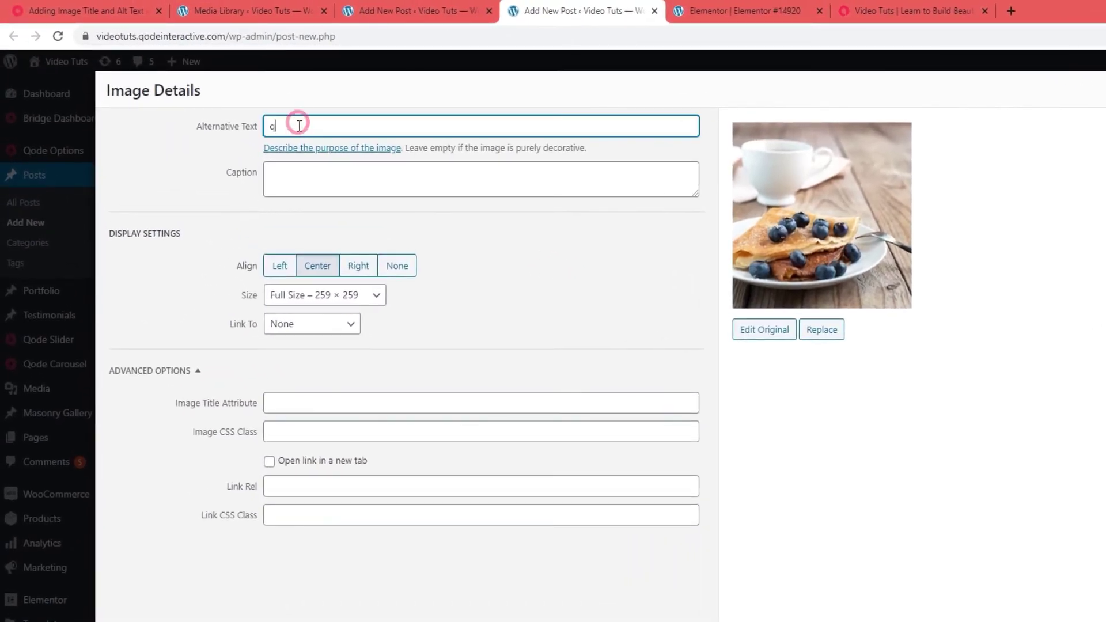
{"action": "left_click", "coordinate": [254, 150]}
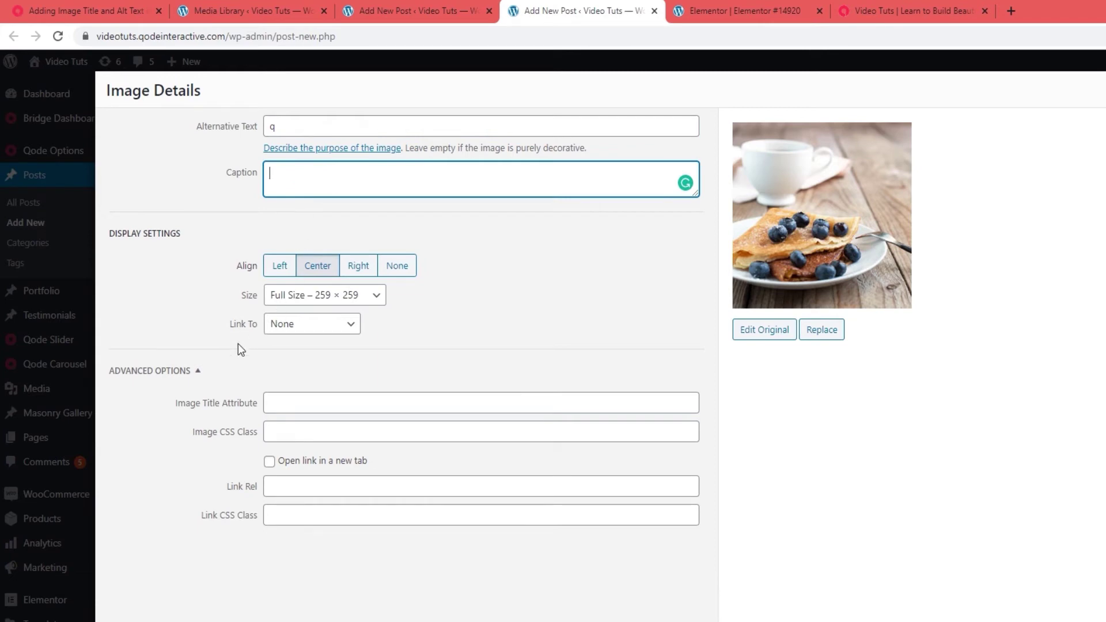
{"action": "left_click", "coordinate": [199, 371]}
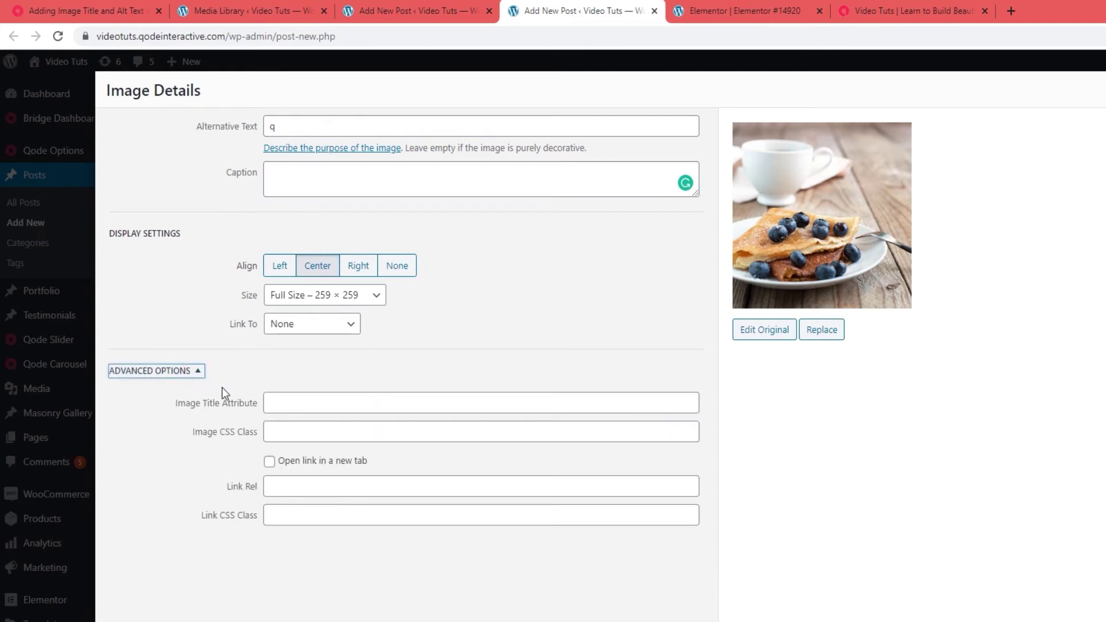
{"action": "left_click", "coordinate": [274, 403]}
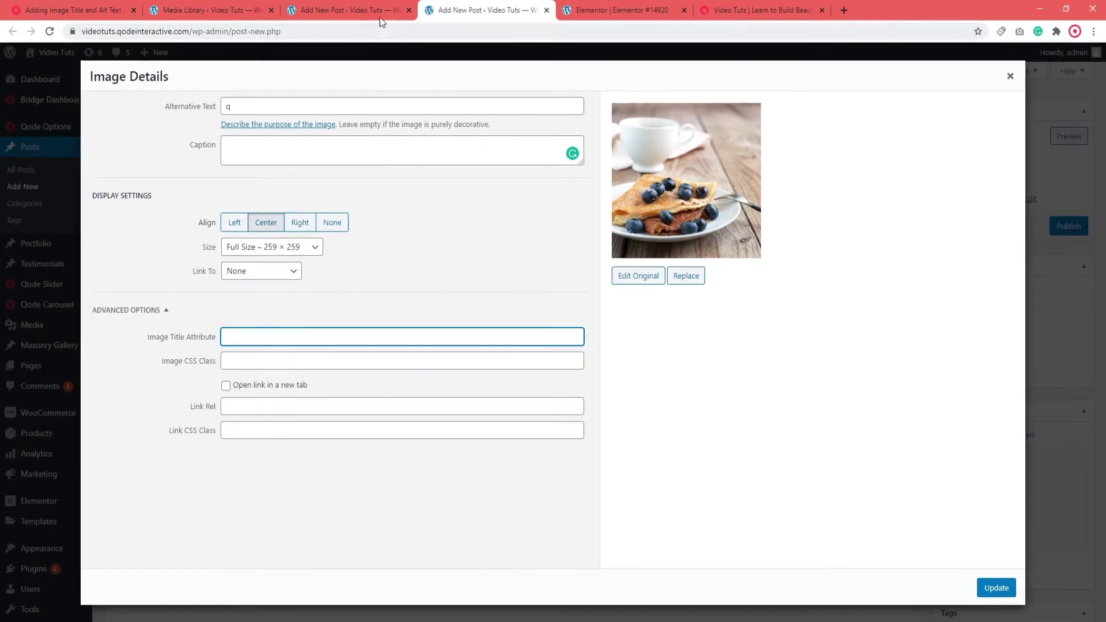
{"action": "left_click", "coordinate": [452, 17]}
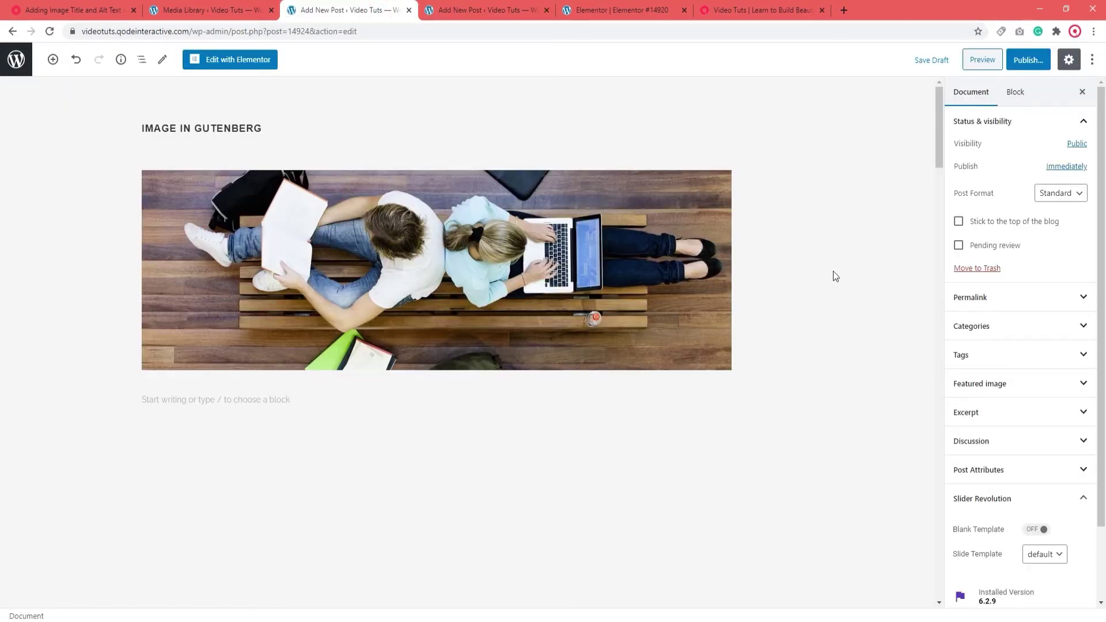
Step: Glance at the Media Library, then select the Gutenberg students photo block and focus its Alt text field
{"action": "left_click", "coordinate": [235, 12]}
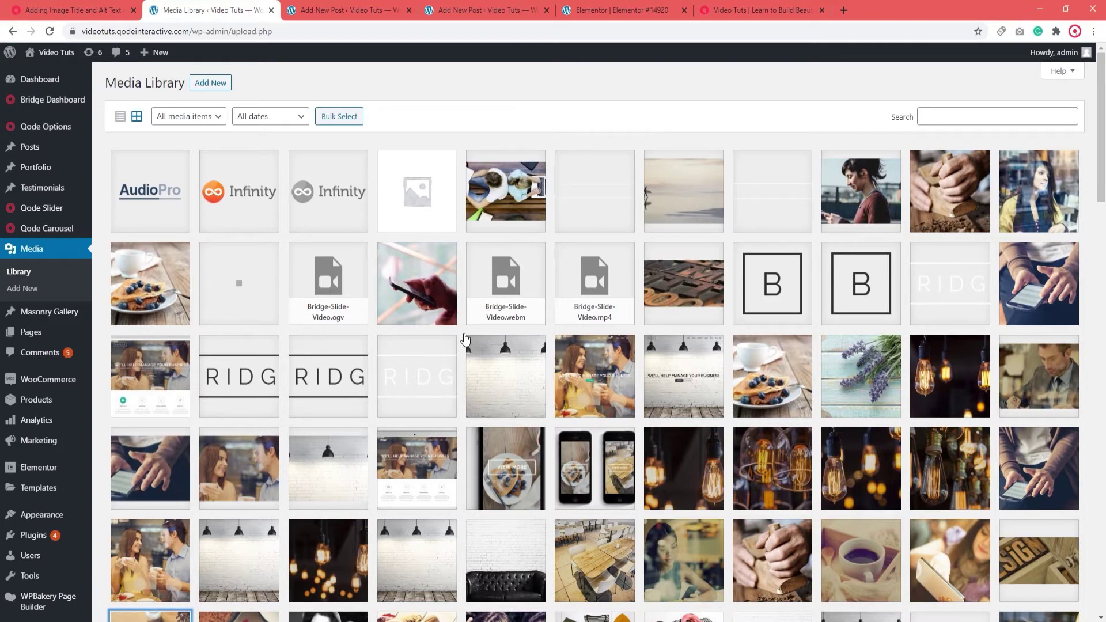
{"action": "left_click", "coordinate": [347, 14]}
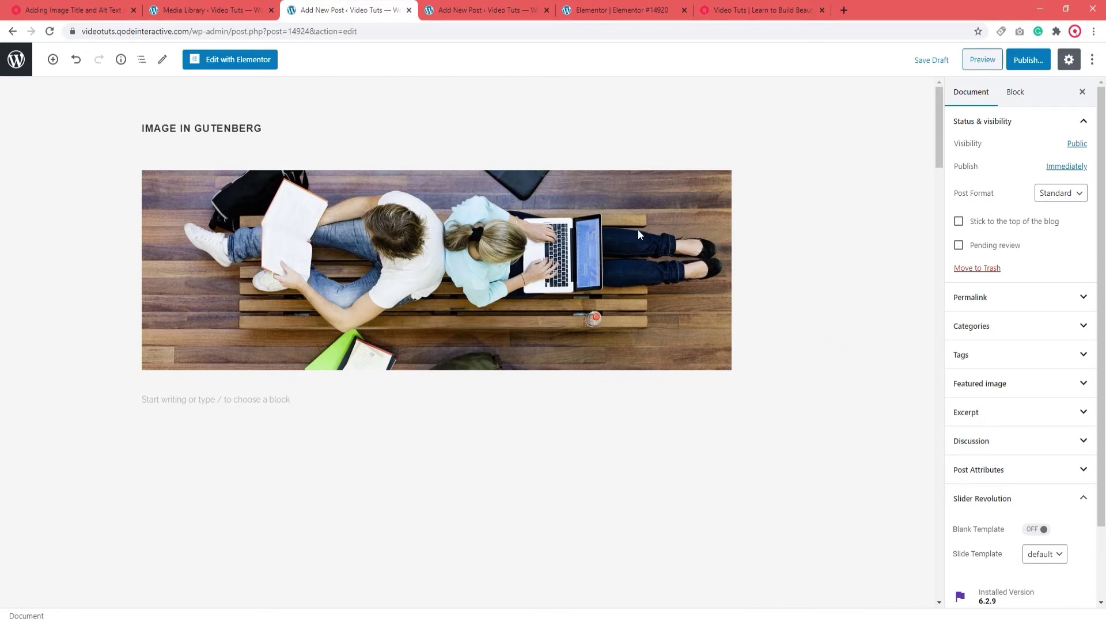
{"action": "left_click", "coordinate": [643, 274]}
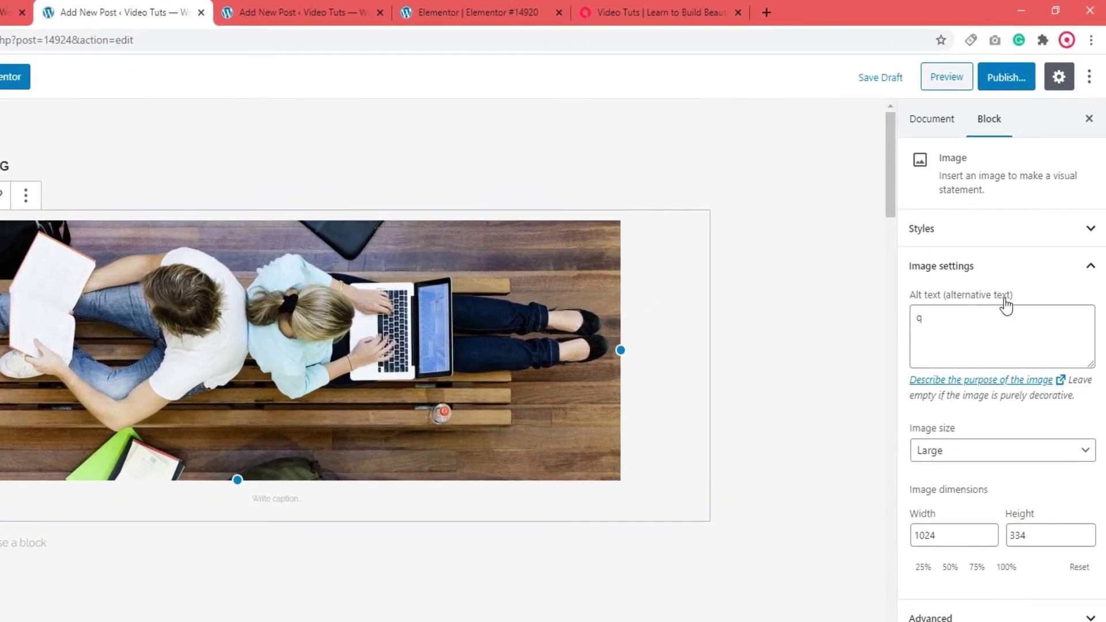
{"action": "left_click", "coordinate": [1006, 352]}
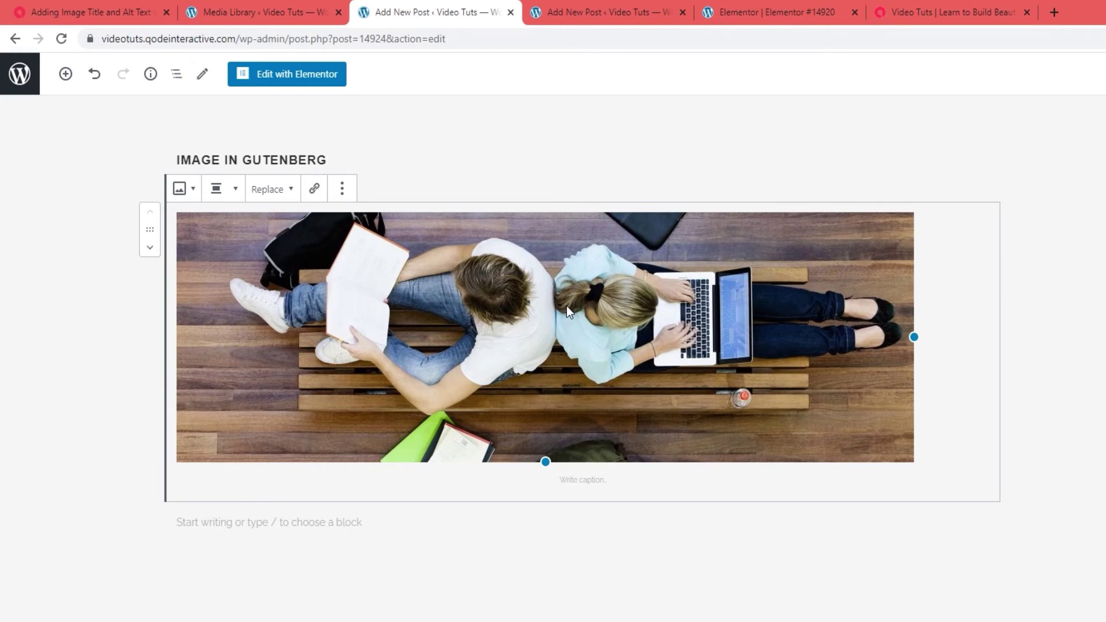
Step: Via Replace > Open Media Library, confirm zoom2.jpg has alt text 'q' and title 'zoom2', then close it
{"action": "left_click", "coordinate": [277, 189]}
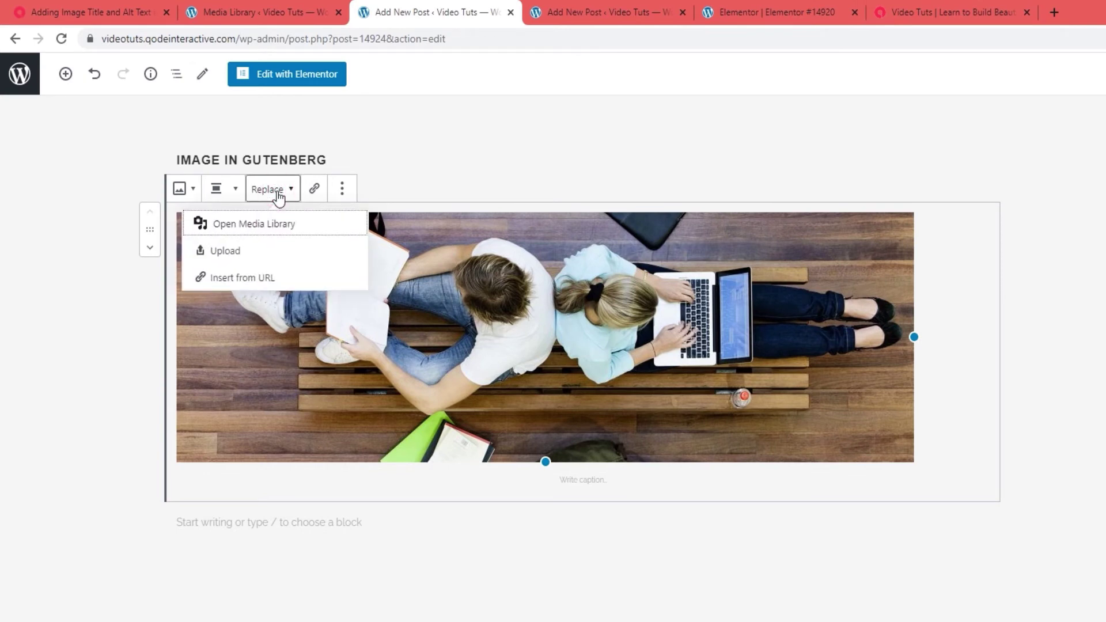
{"action": "left_click", "coordinate": [272, 222]}
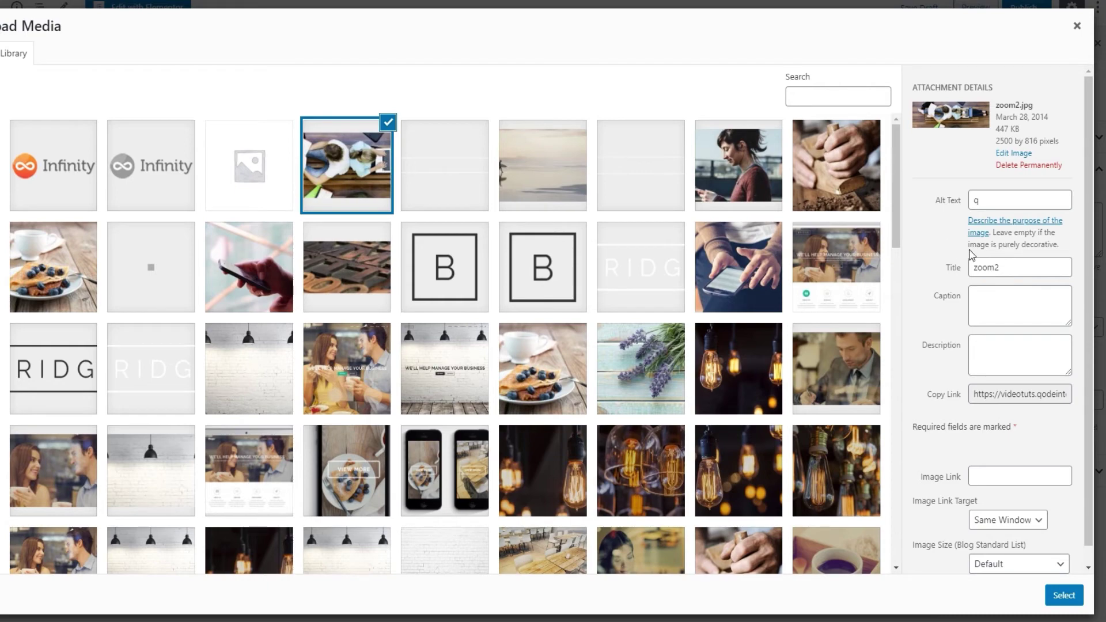
{"action": "left_click_drag", "start_coordinate": [1004, 268], "coordinate": [974, 271]}
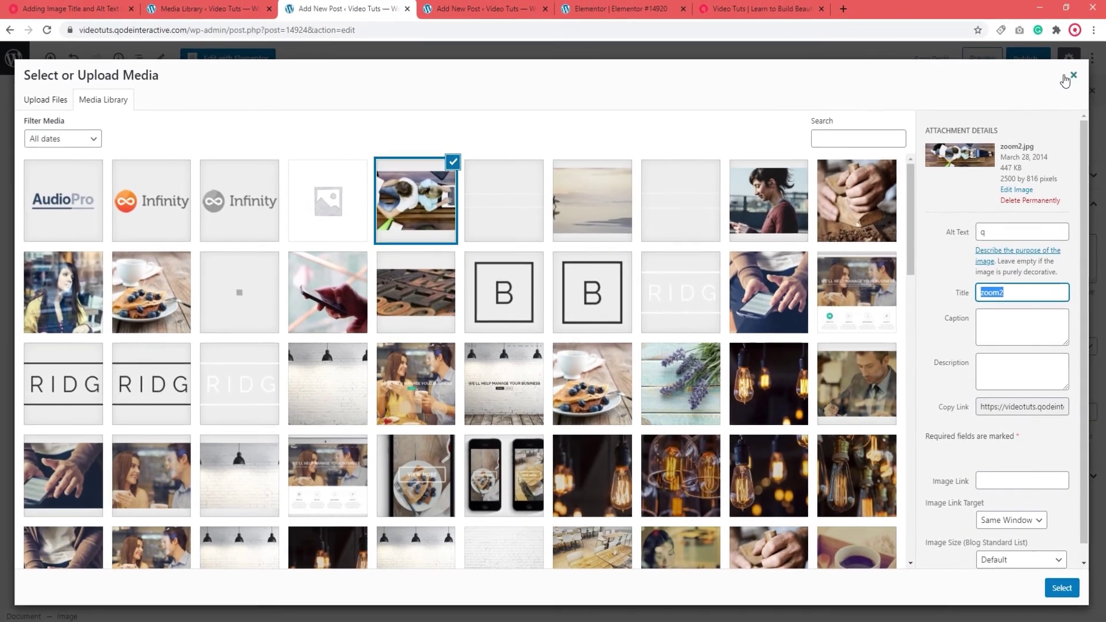
{"action": "left_click", "coordinate": [1077, 25]}
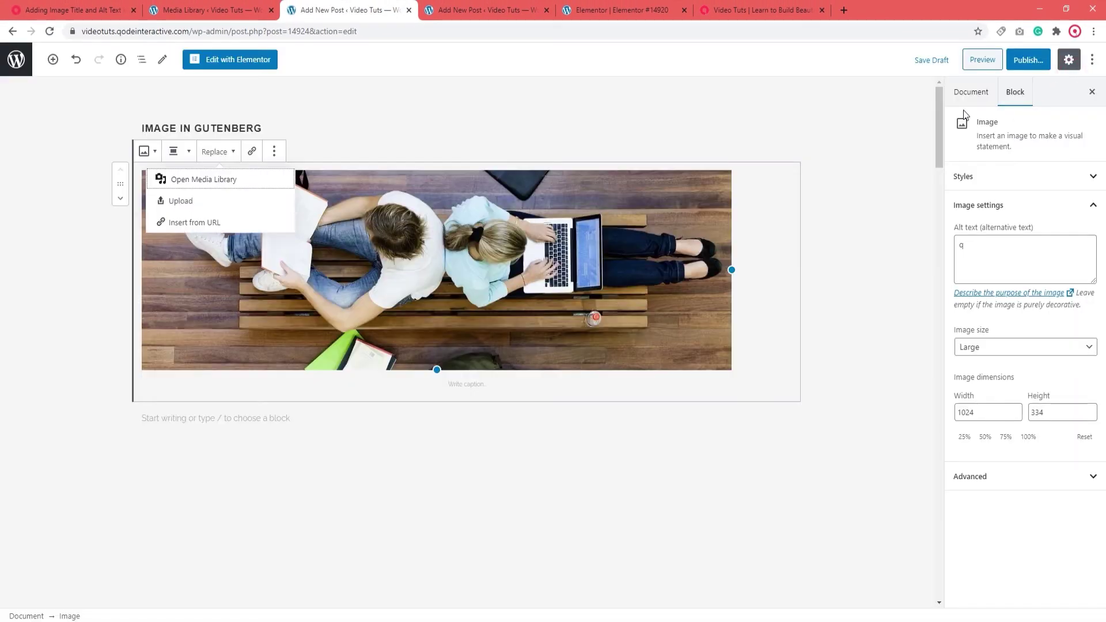
{"action": "left_click", "coordinate": [234, 11]}
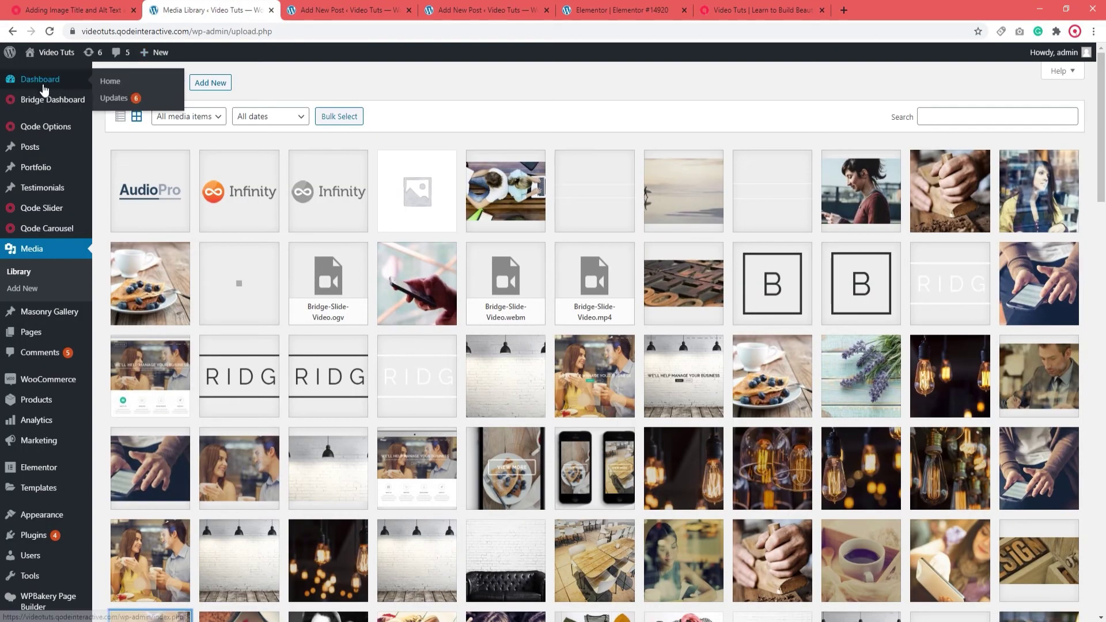
Step: Search Add New plugins for 'Image Attributes' and find the plugin already active
{"action": "left_click", "coordinate": [42, 87]}
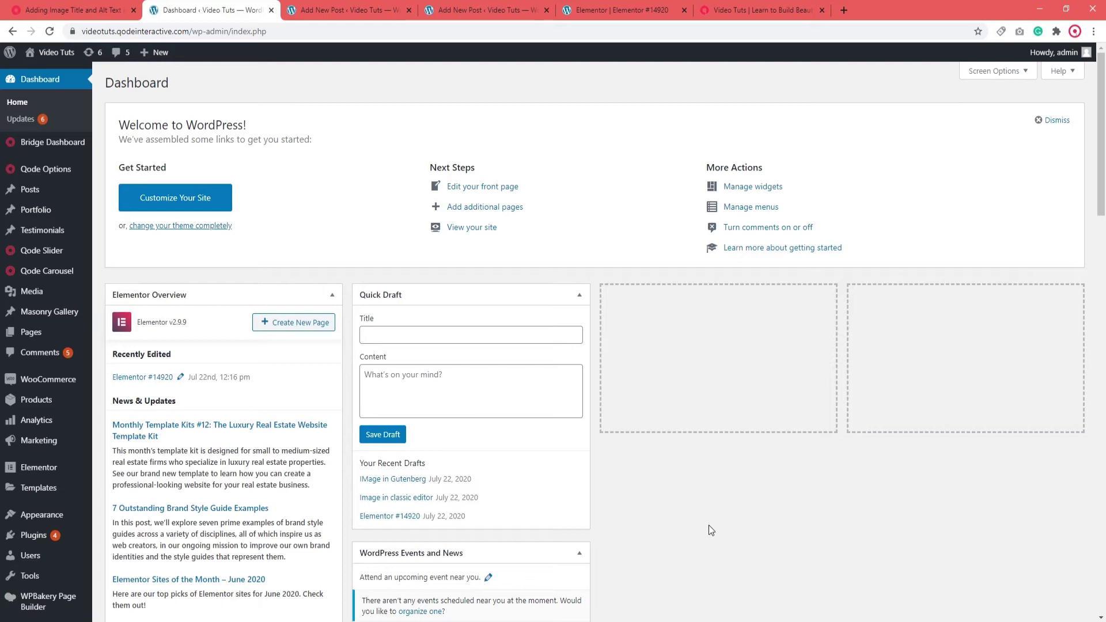
{"action": "mouse_move", "coordinate": [58, 539]}
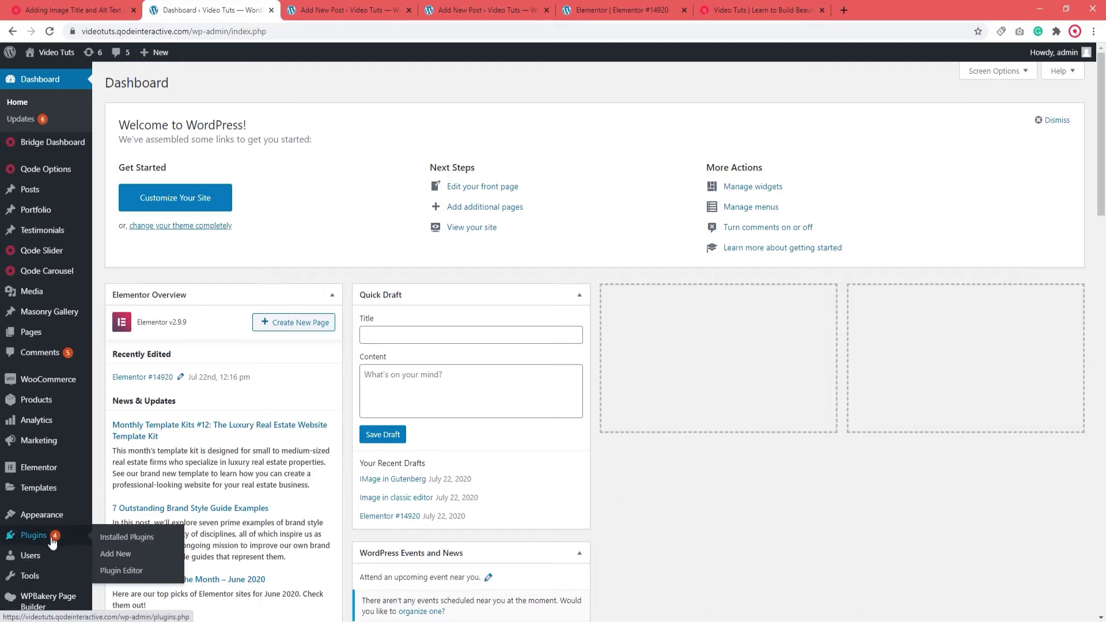
{"action": "left_click", "coordinate": [114, 555]}
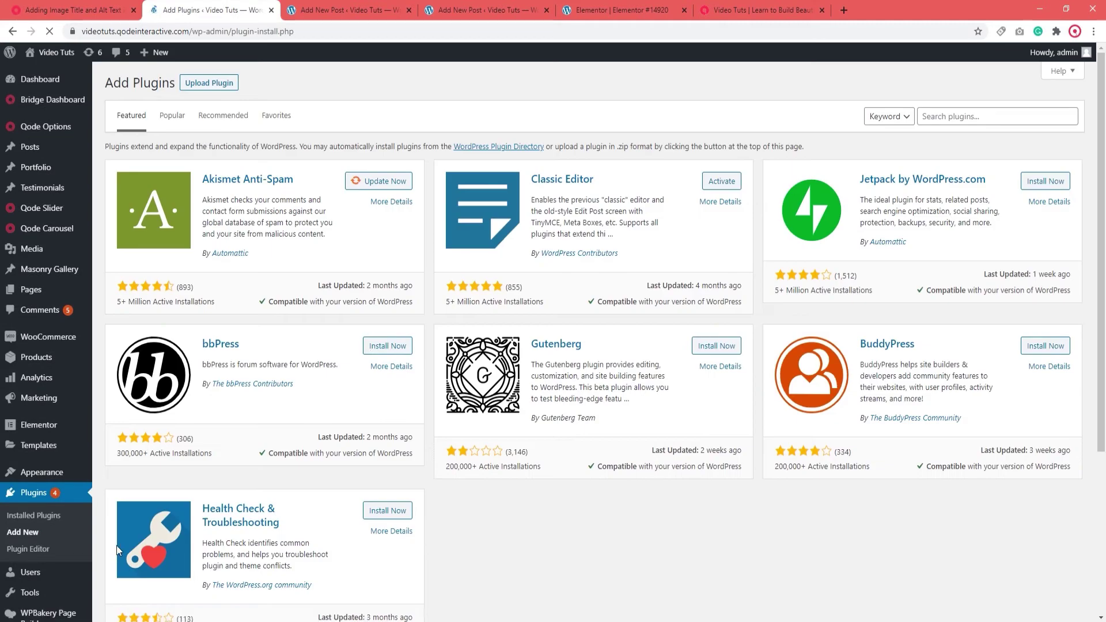
{"action": "left_click", "coordinate": [948, 114]}
{"action": "key", "text": "Down"}
{"action": "key", "text": "Return"}
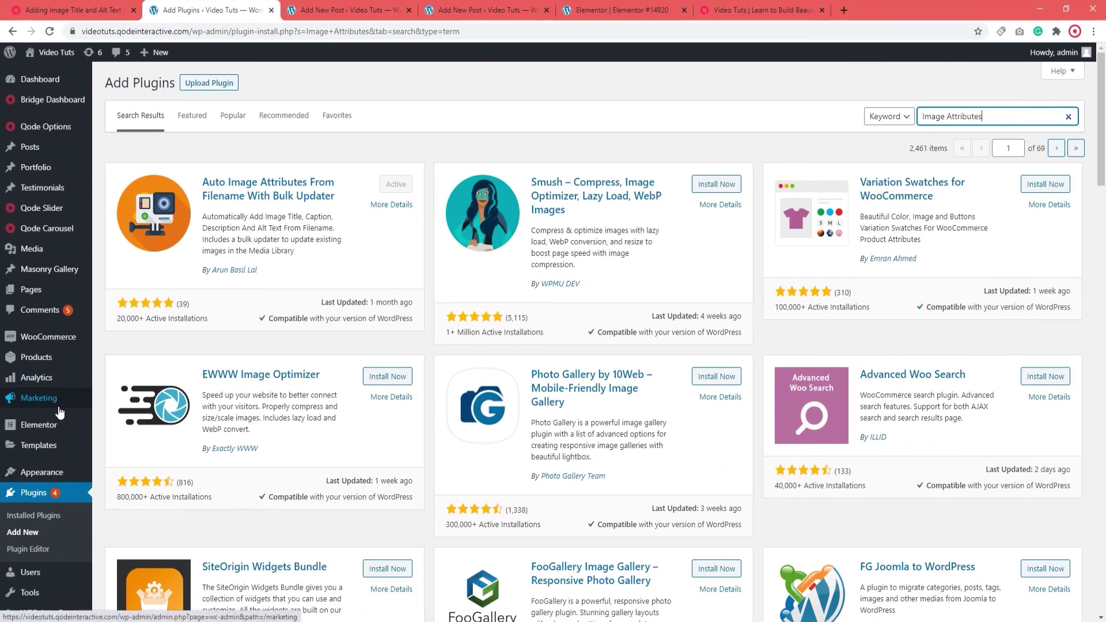
Step: Open the Image Attributes plugin's Basic Settings page from the Settings menu
{"action": "scroll", "coordinate": [46, 468], "scroll_direction": "down", "scroll_amount": 3}
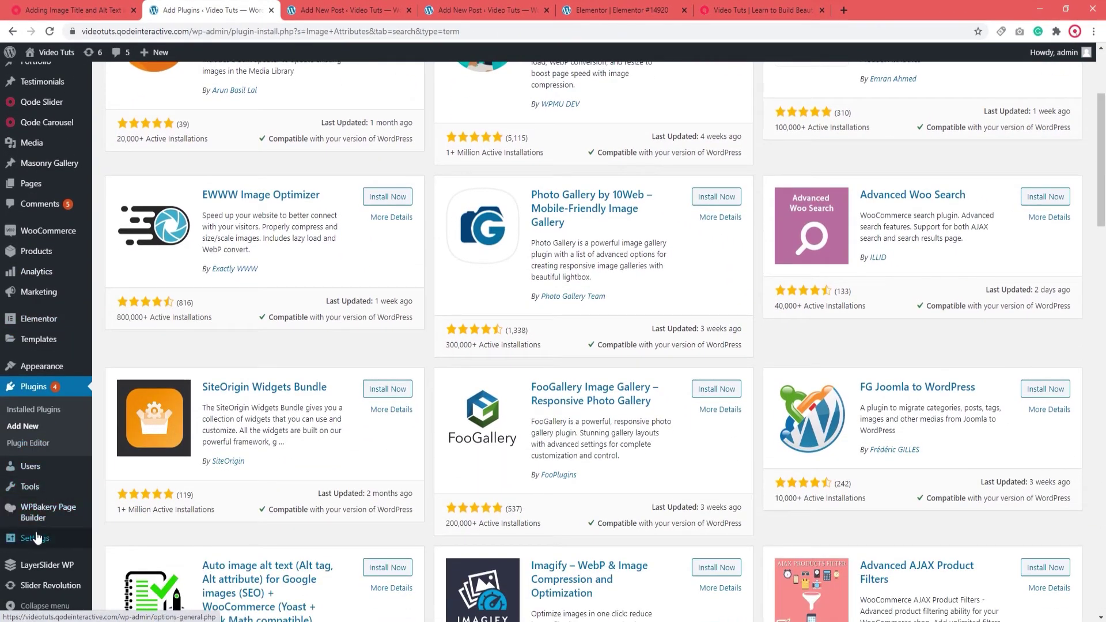
{"action": "mouse_move", "coordinate": [35, 541]}
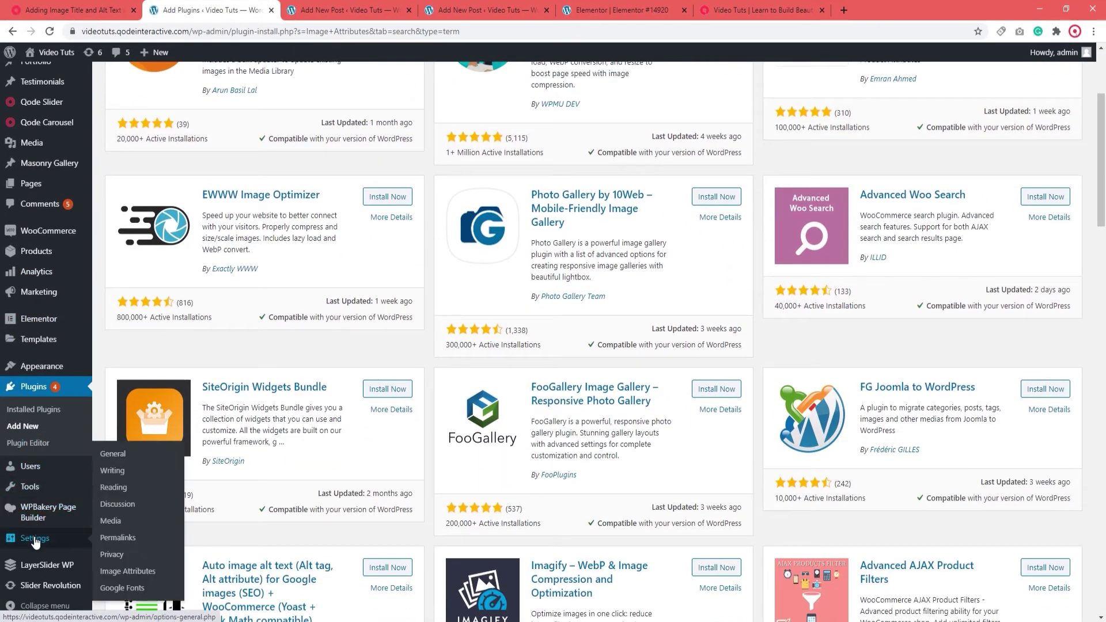
{"action": "left_click", "coordinate": [115, 571]}
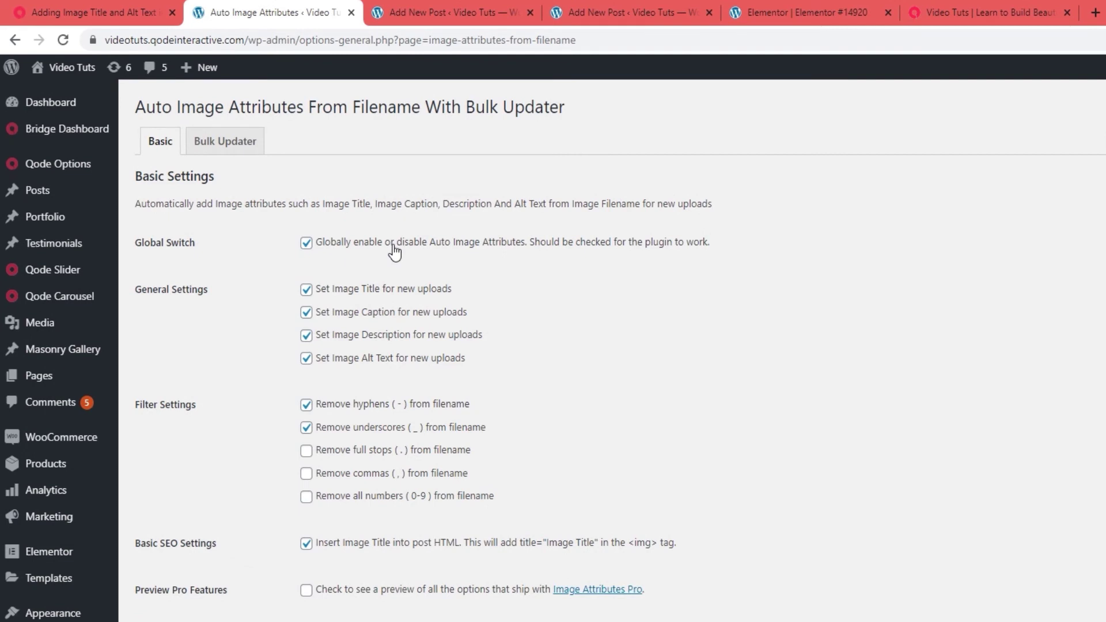
Step: Review the plugin's General Settings and Filter Settings sections, highlighting each heading
{"action": "left_click", "coordinate": [305, 242]}
{"action": "left_click_drag", "start_coordinate": [135, 290], "coordinate": [204, 288]}
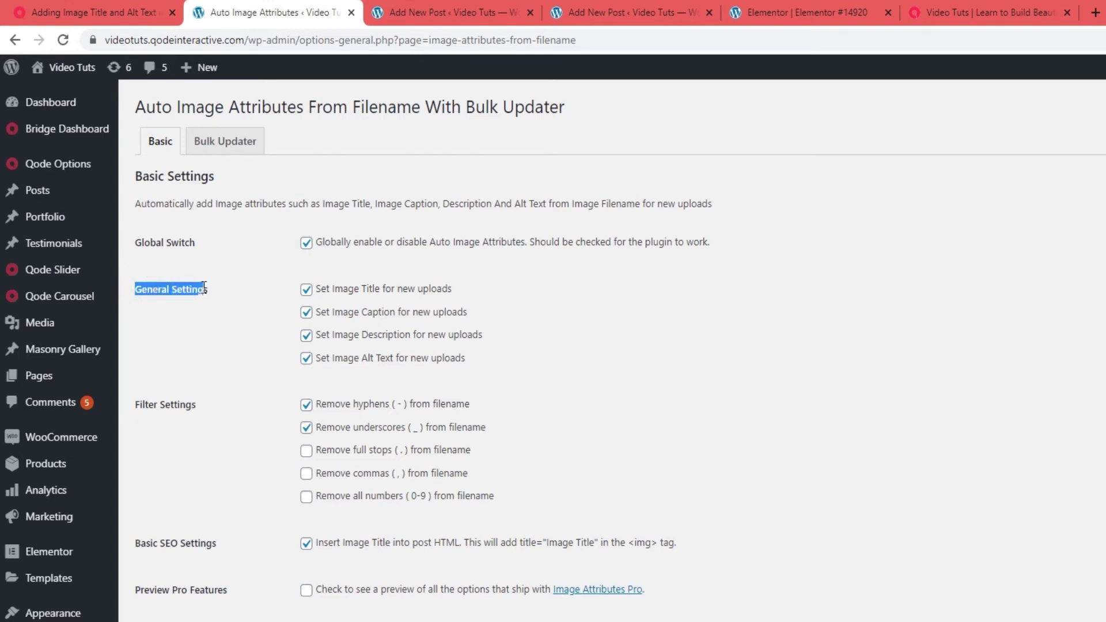
{"action": "left_click", "coordinate": [236, 315]}
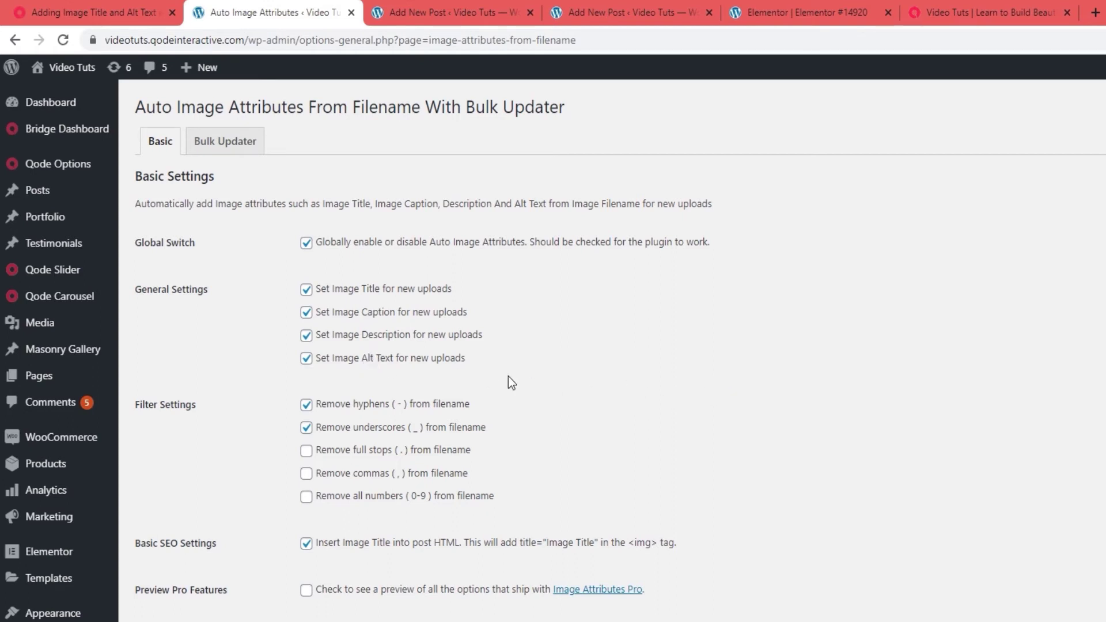
{"action": "left_click_drag", "start_coordinate": [136, 405], "coordinate": [197, 399]}
{"action": "left_click", "coordinate": [238, 425]}
Step: Go to Media > Add New to reach the Upload New Media page
{"action": "double_click", "coordinate": [306, 544]}
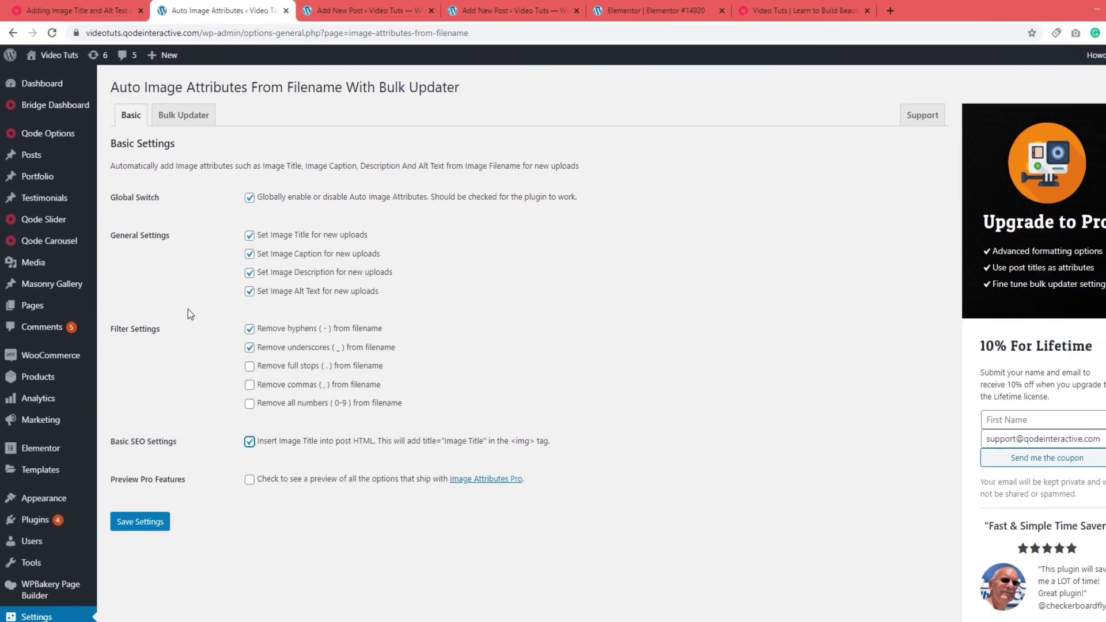
{"action": "mouse_move", "coordinate": [50, 254]}
{"action": "left_click", "coordinate": [110, 267]}
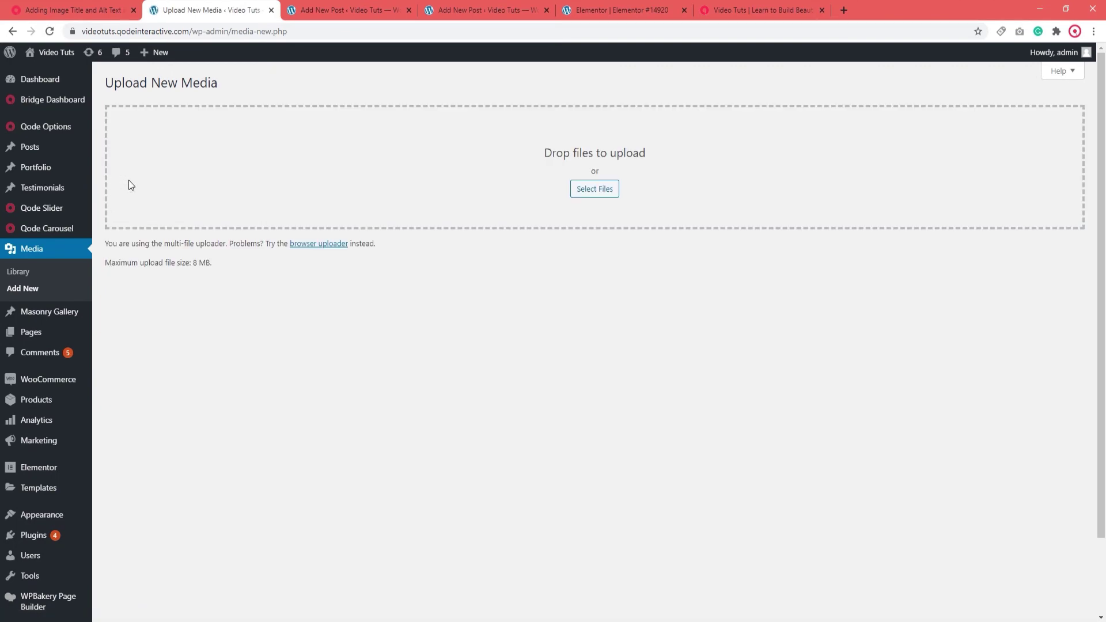
Step: Upload Two_gentlemens_Image.jpg through the Select Files picker
{"action": "left_click", "coordinate": [583, 189]}
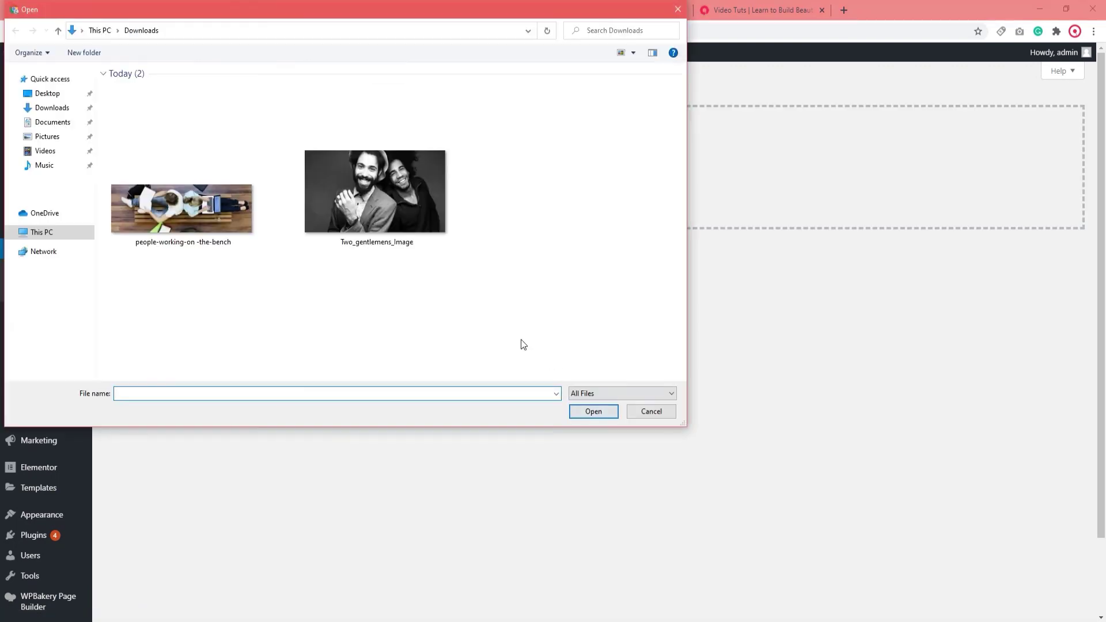
{"action": "left_click", "coordinate": [384, 226]}
{"action": "left_click", "coordinate": [593, 411]}
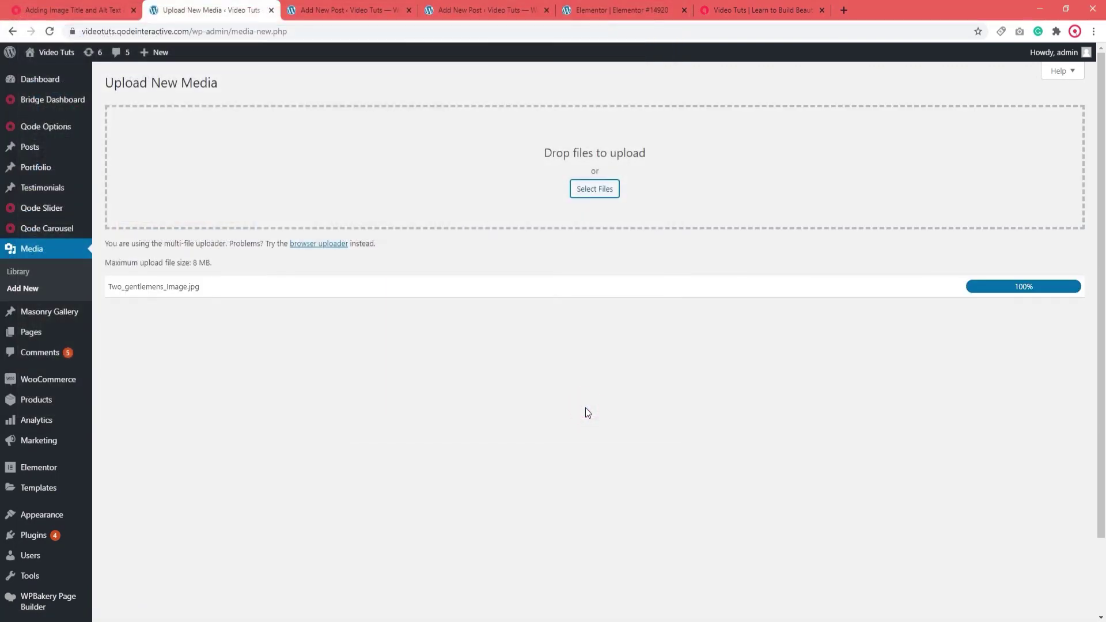
Step: Inspect the image's auto-filled 'Two gentlemens Image' attributes, then return to the plugin settings
{"action": "left_click", "coordinate": [1071, 286]}
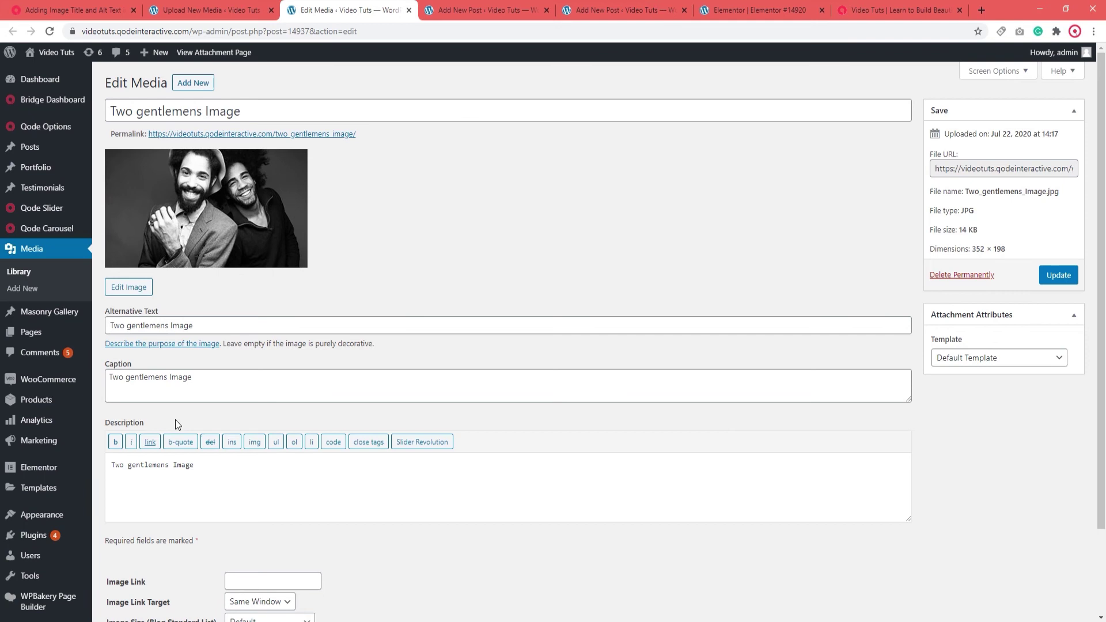
{"action": "left_click", "coordinate": [258, 116]}
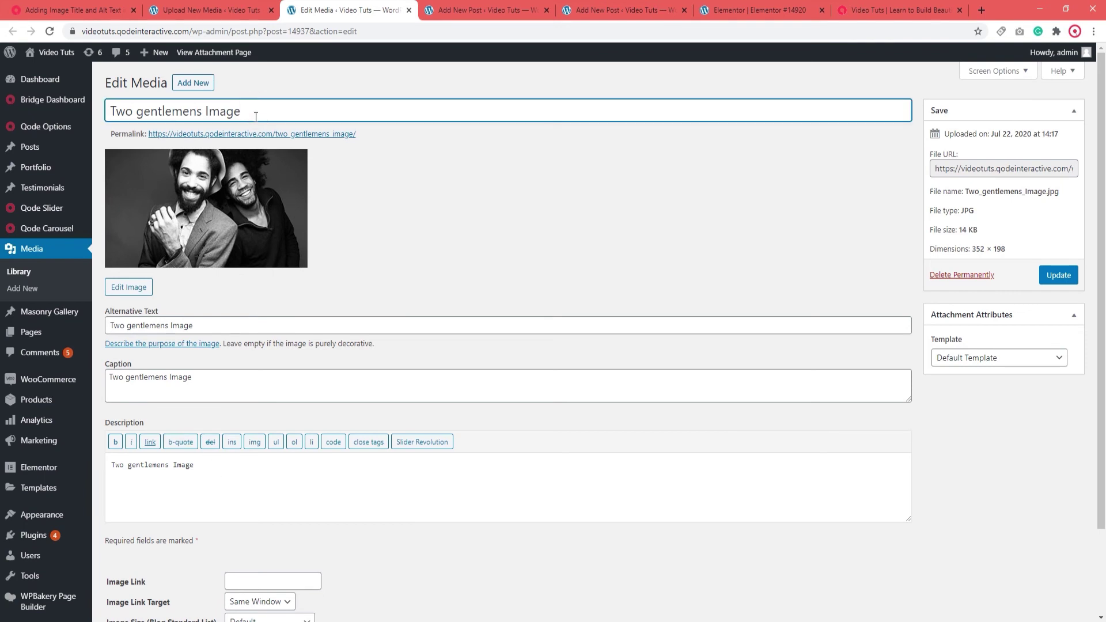
{"action": "double_click", "coordinate": [255, 116]}
{"action": "key", "text": "BackSpace"}
{"action": "scroll", "coordinate": [590, 330], "scroll_direction": "down", "scroll_amount": 2}
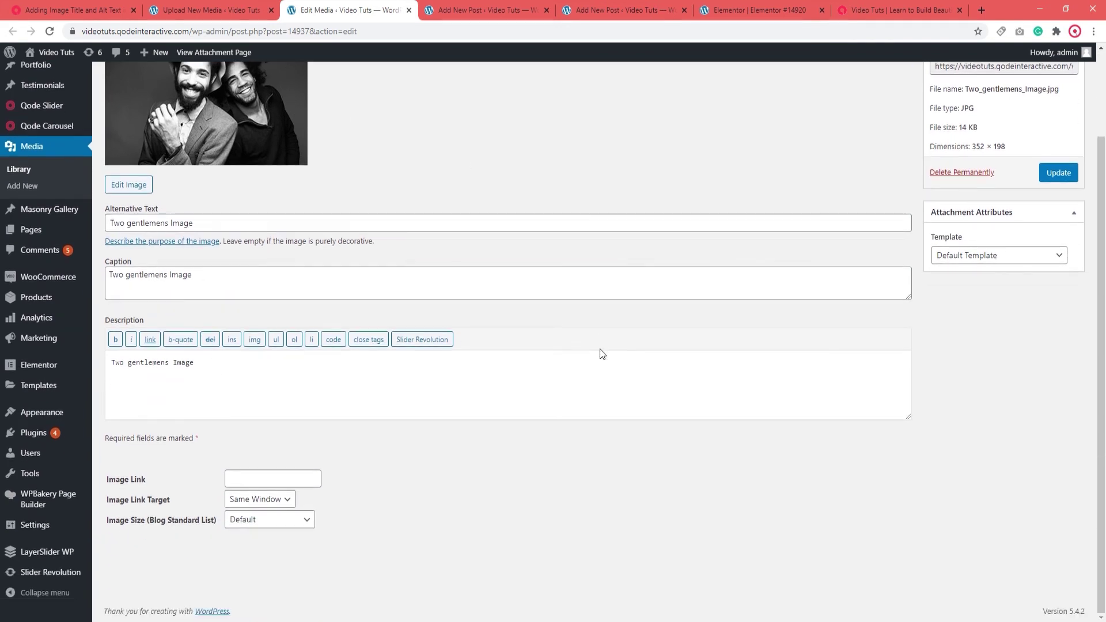
{"action": "scroll", "coordinate": [597, 355], "scroll_direction": "up", "scroll_amount": 2}
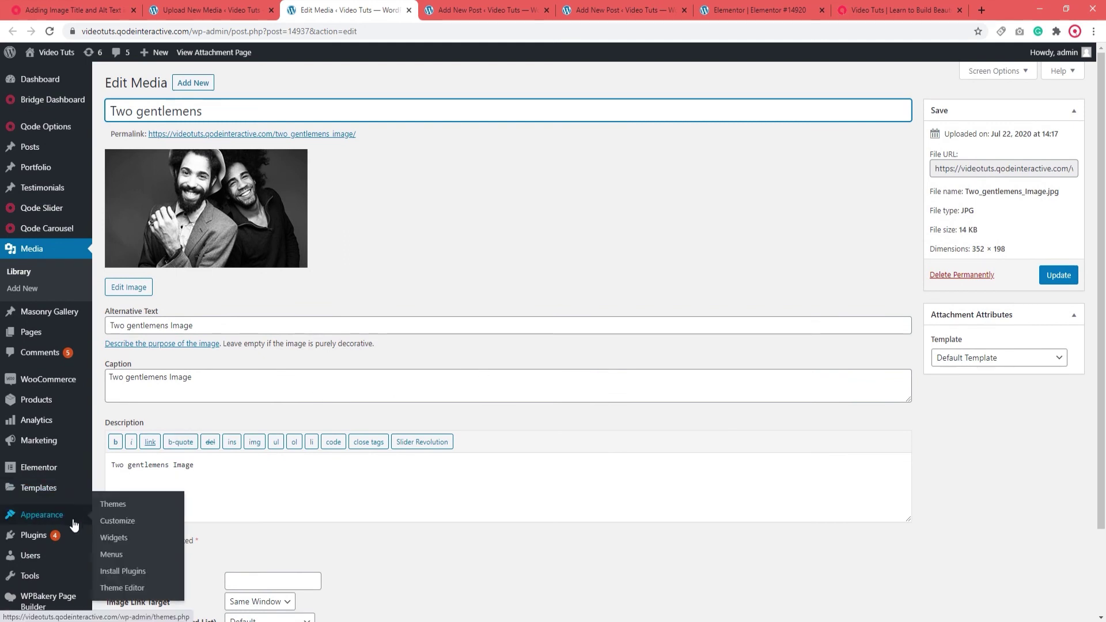
{"action": "scroll", "coordinate": [74, 521], "scroll_direction": "down", "scroll_amount": 2}
{"action": "mouse_move", "coordinate": [73, 529]}
{"action": "left_click", "coordinate": [112, 545]}
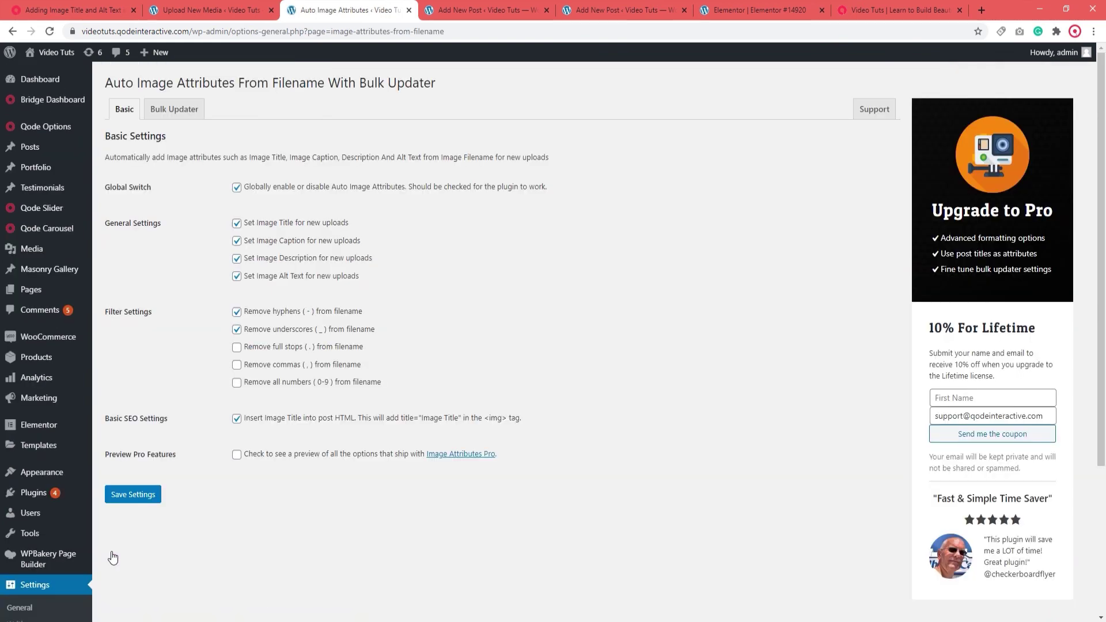
Step: Run the Bulk Updater on all existing images and confirm with Ok
{"action": "left_click", "coordinate": [161, 111]}
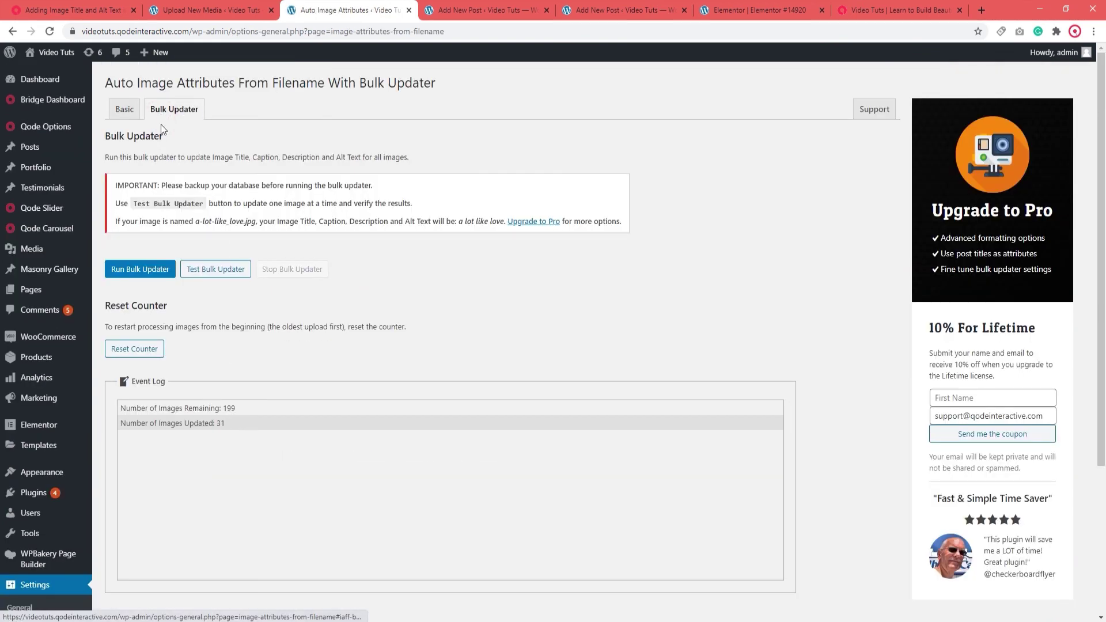
{"action": "left_click_drag", "start_coordinate": [164, 137], "coordinate": [109, 132]}
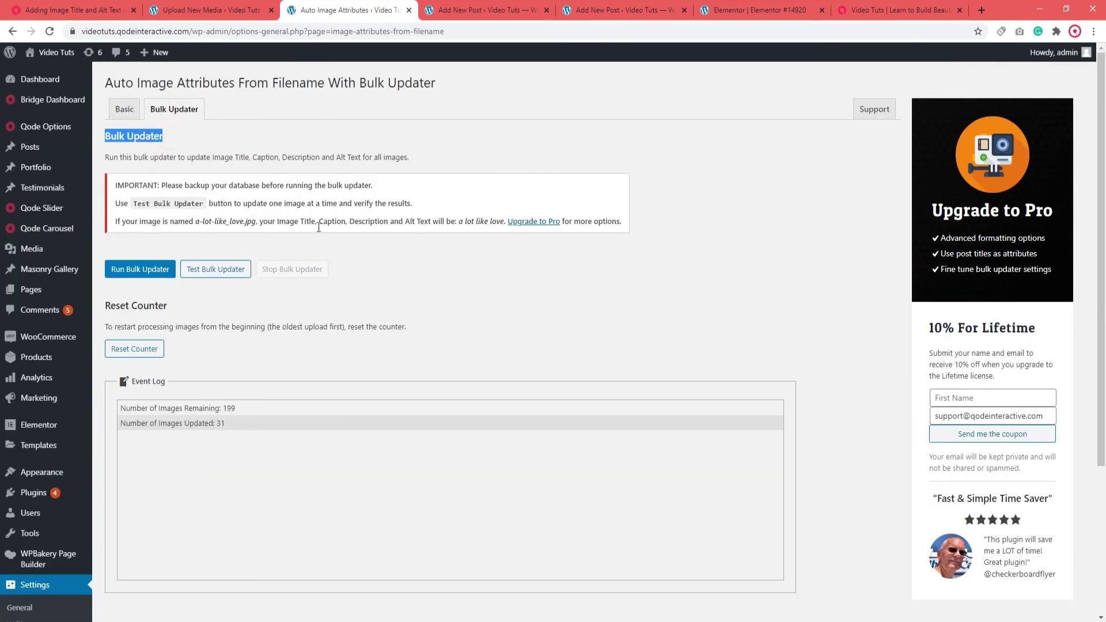
{"action": "left_click", "coordinate": [531, 310]}
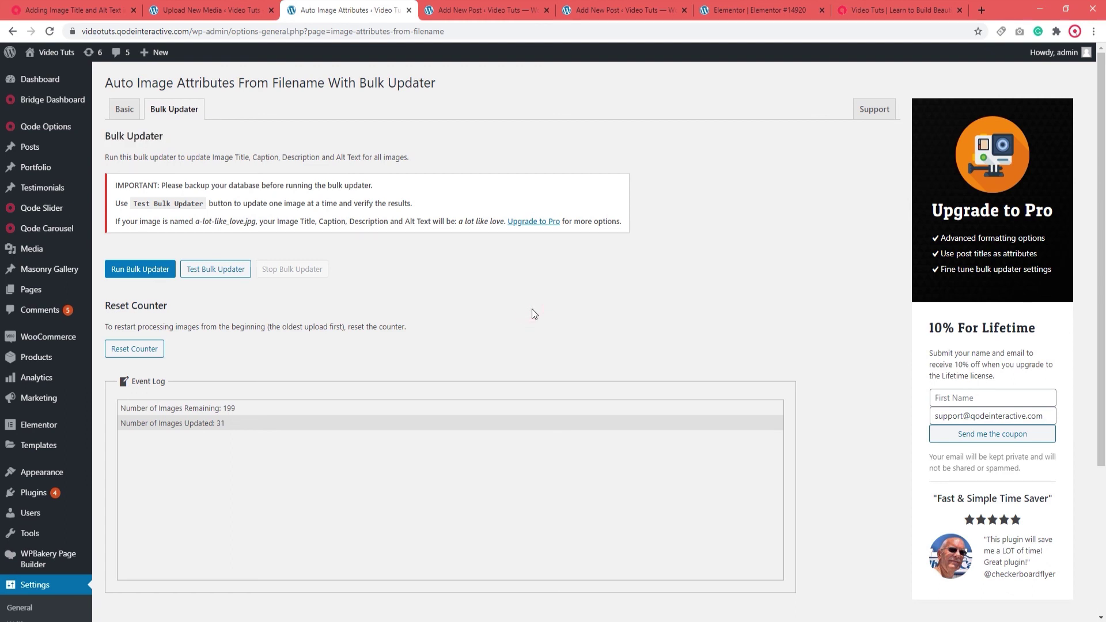
{"action": "scroll", "coordinate": [529, 309], "scroll_direction": "down", "scroll_amount": 2}
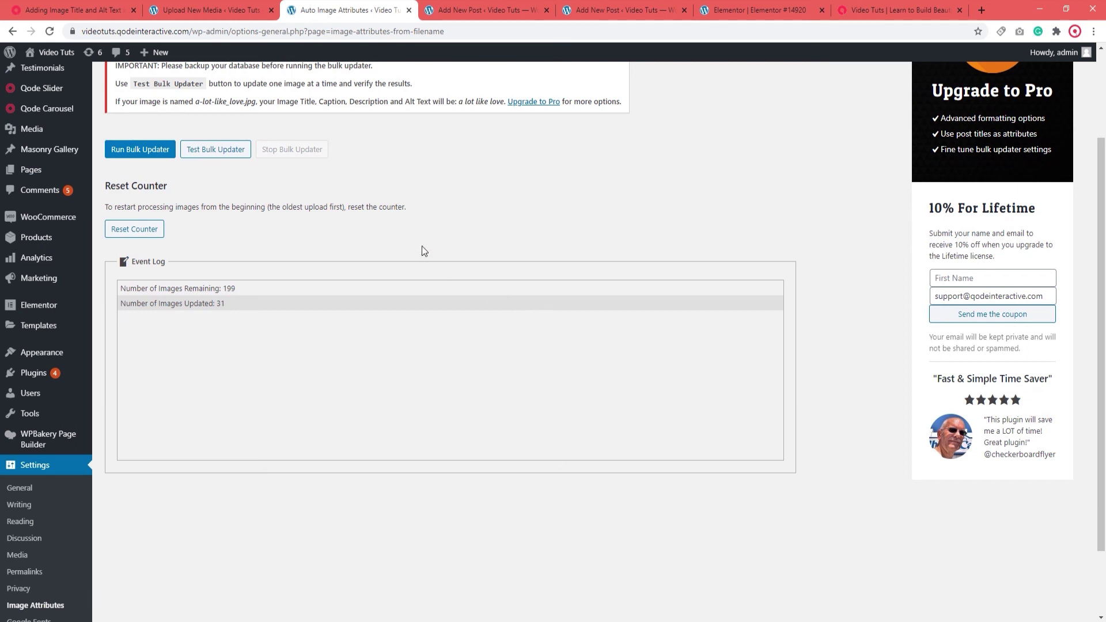
{"action": "left_click", "coordinate": [129, 149]}
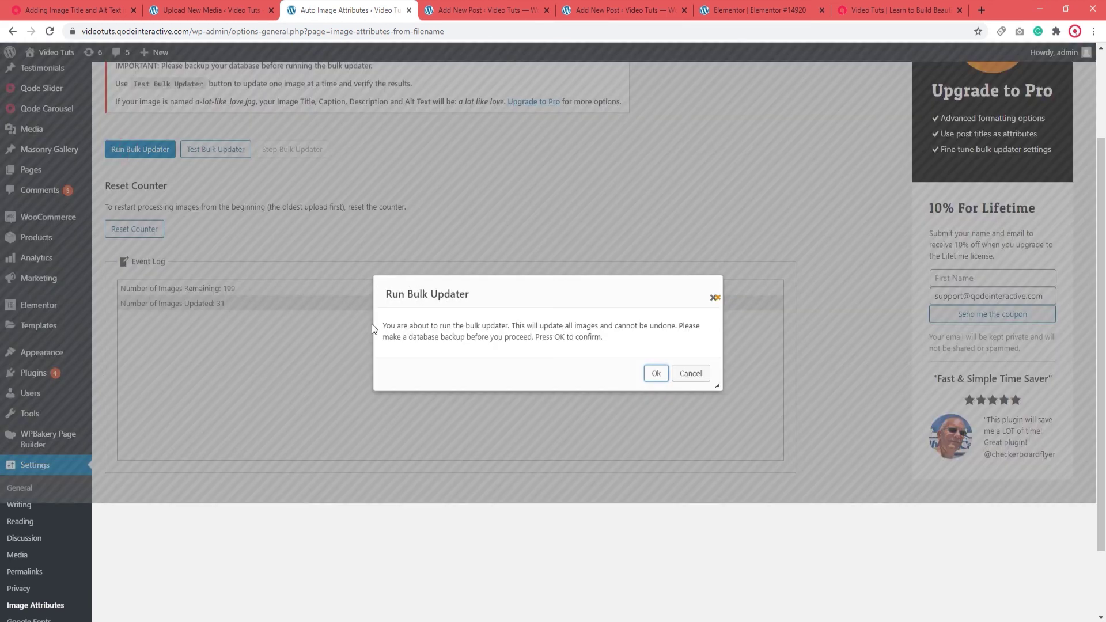
{"action": "left_click", "coordinate": [656, 373]}
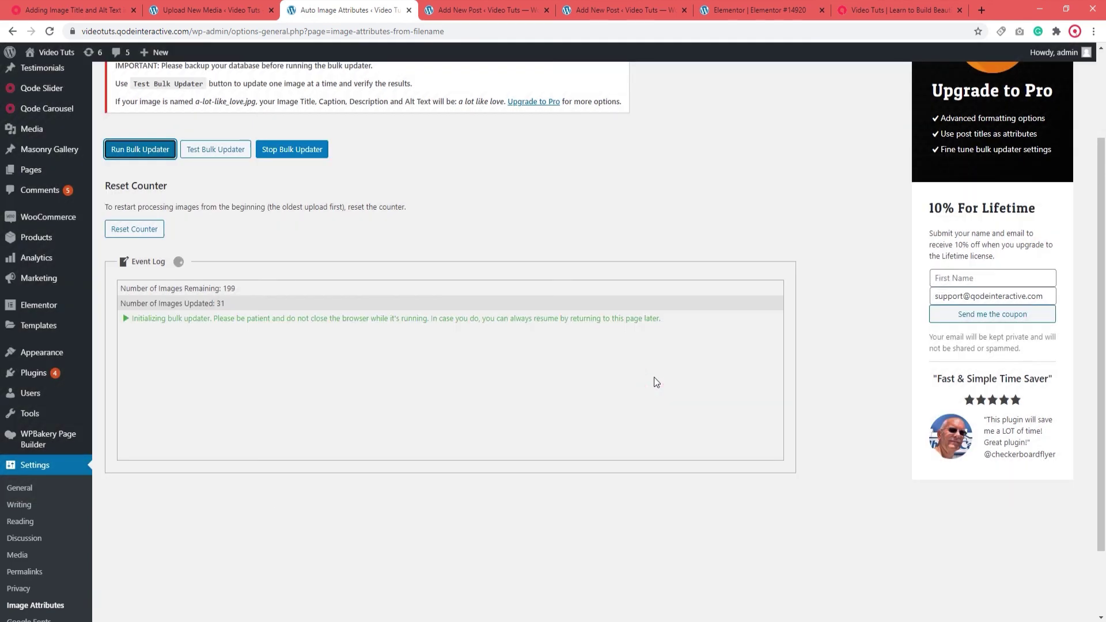